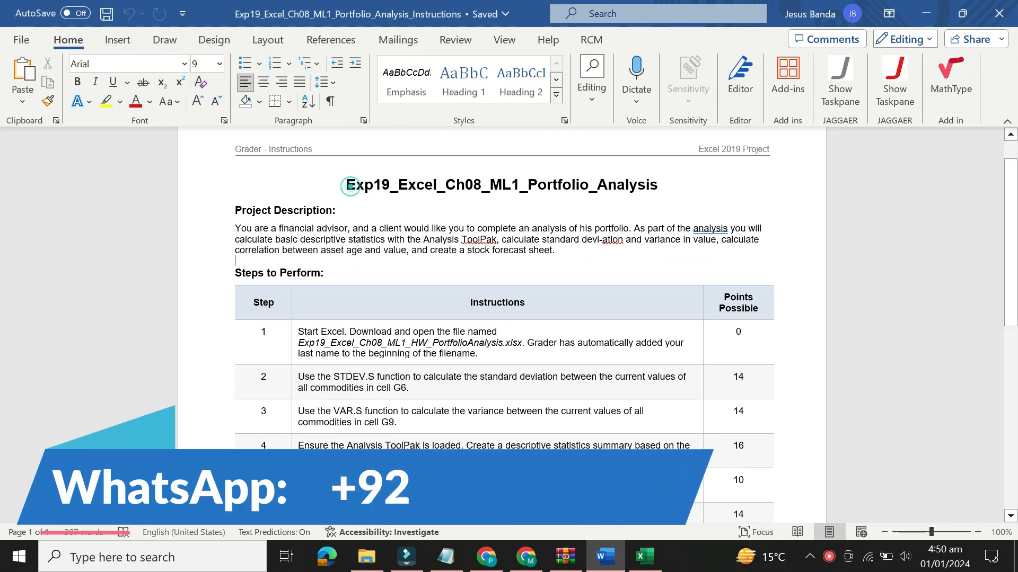
# Highlight the document's title line in yellow, view the portfolio workbook in Excel, and return to the Word instructions
pyautogui.moveTo(347, 182); pyautogui.dragTo(666, 184)
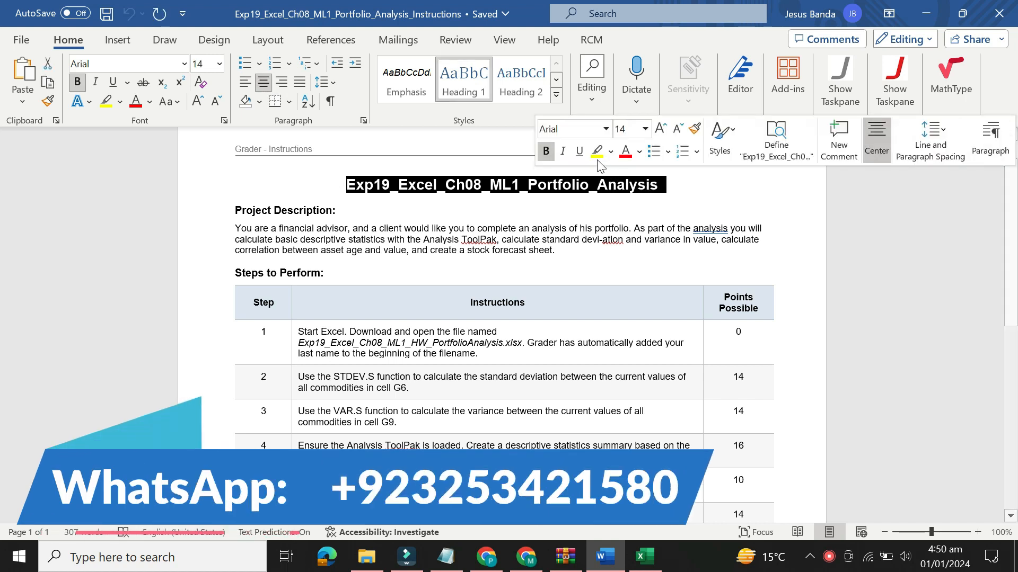
pyautogui.click(594, 151)
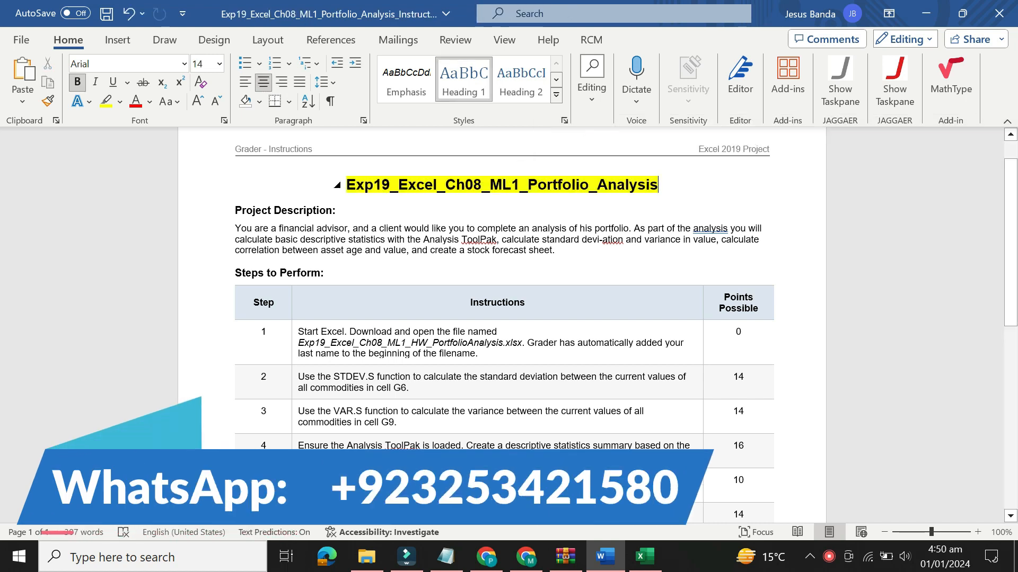
pyautogui.click(349, 184)
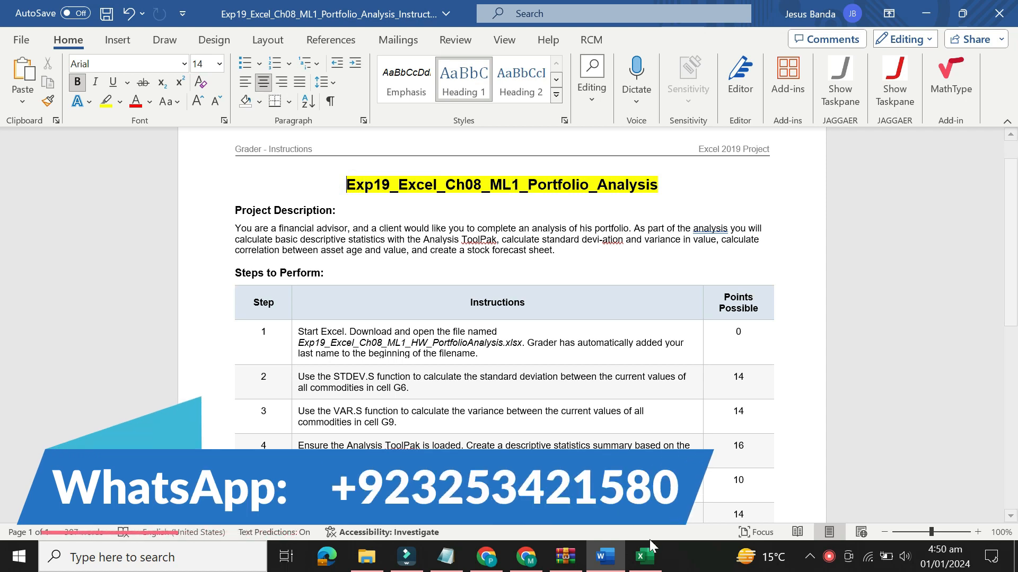
pyautogui.click(644, 556)
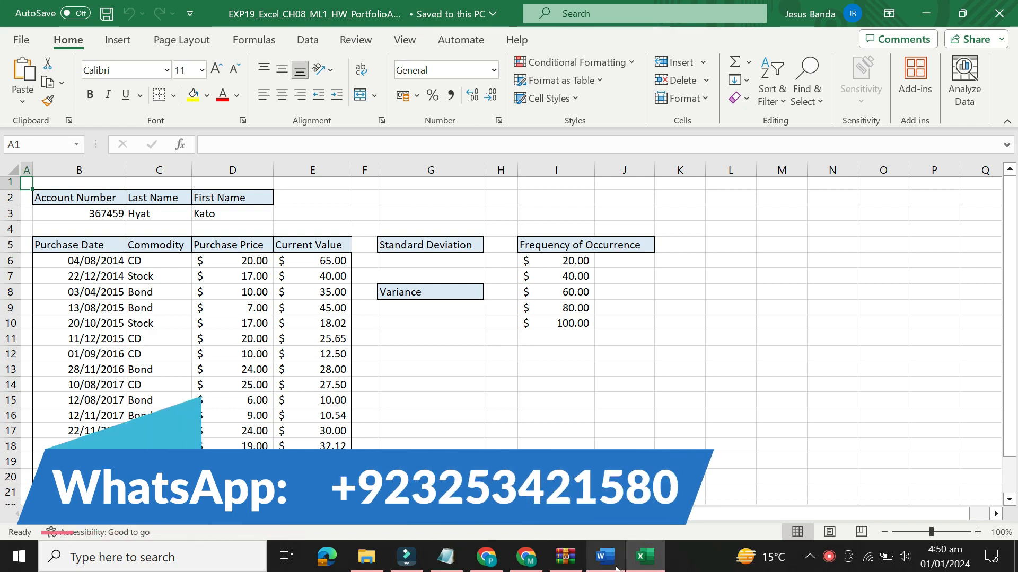
pyautogui.click(605, 556)
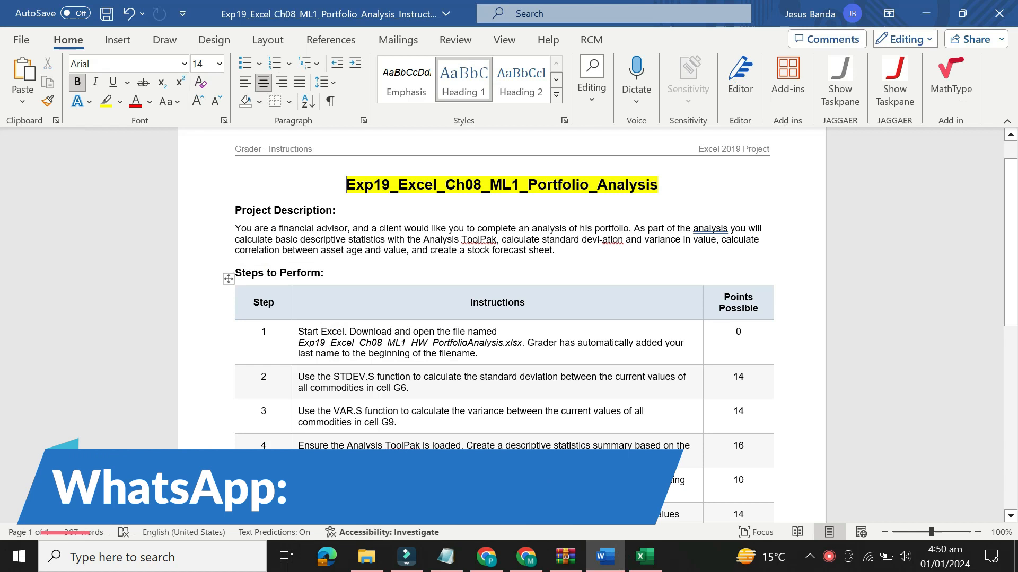
# Highlight the Project Description heading and its paragraph in yellow
pyautogui.moveTo(231, 210); pyautogui.dragTo(583, 249)
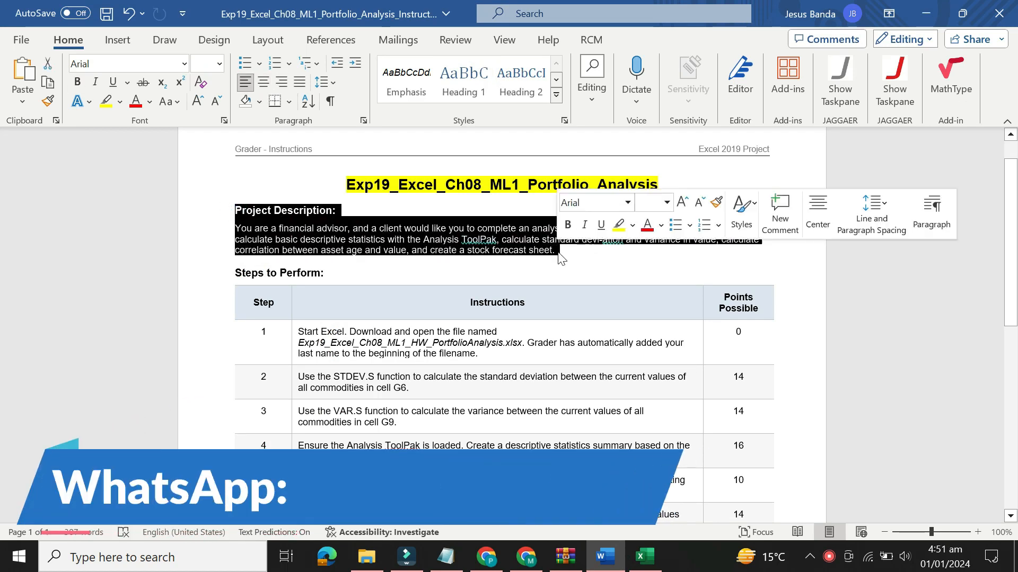
pyautogui.click(617, 225)
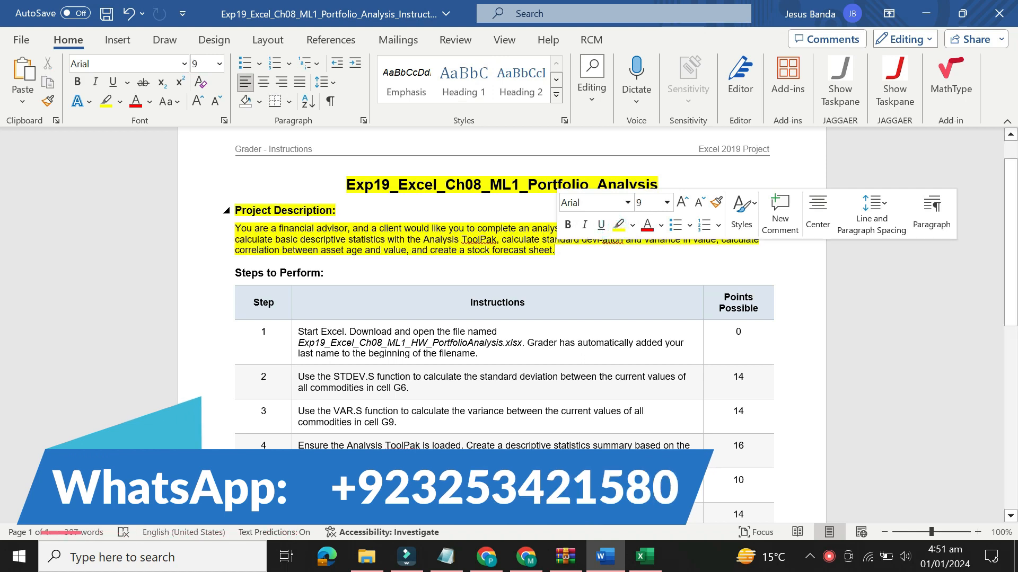
pyautogui.click(235, 210)
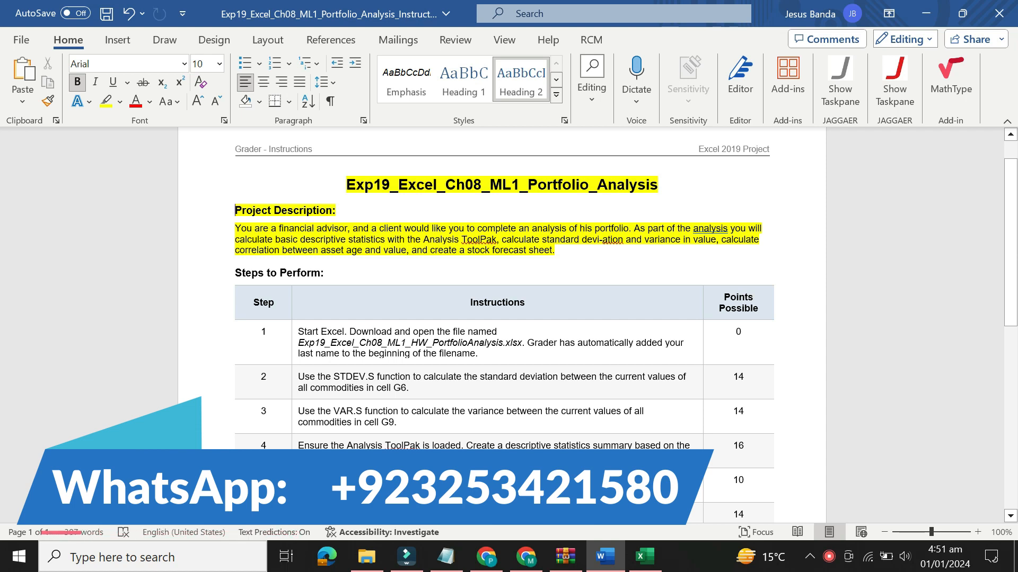
# Remove the highlight colour from the document title and the Project Description section
pyautogui.moveTo(559, 251); pyautogui.dragTo(355, 185)
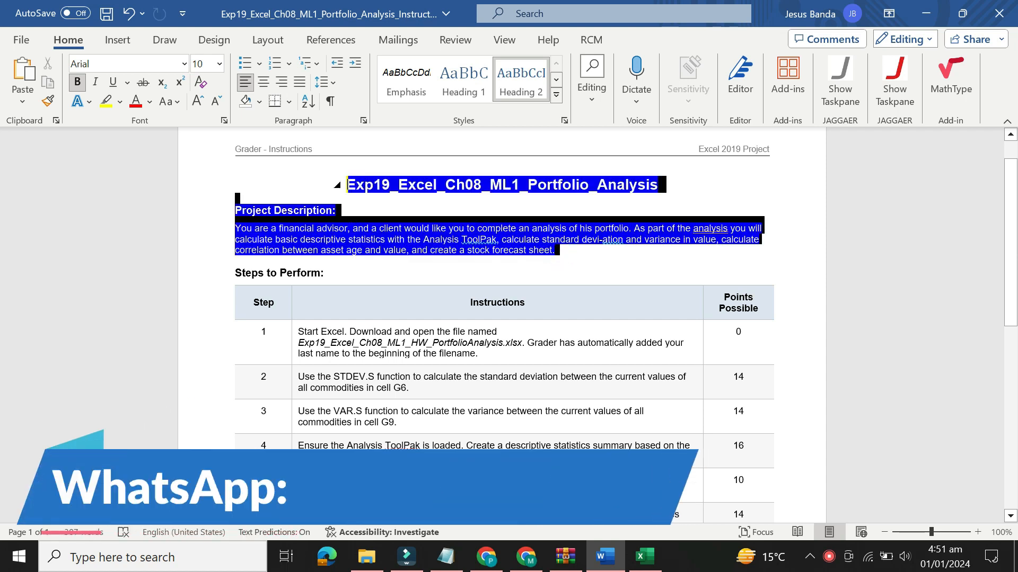
pyautogui.click(424, 160)
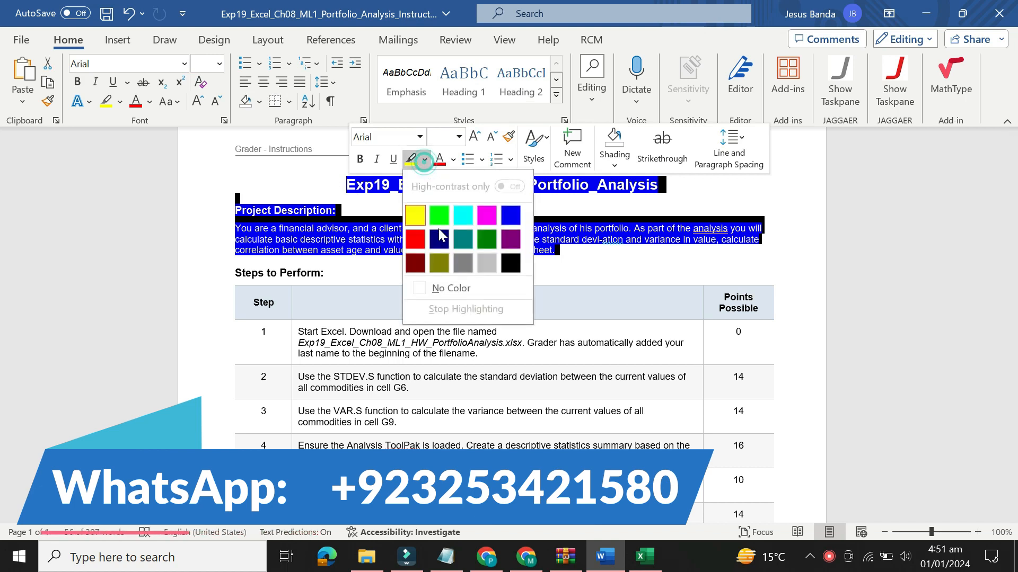
pyautogui.click(454, 287)
pyautogui.click(559, 267)
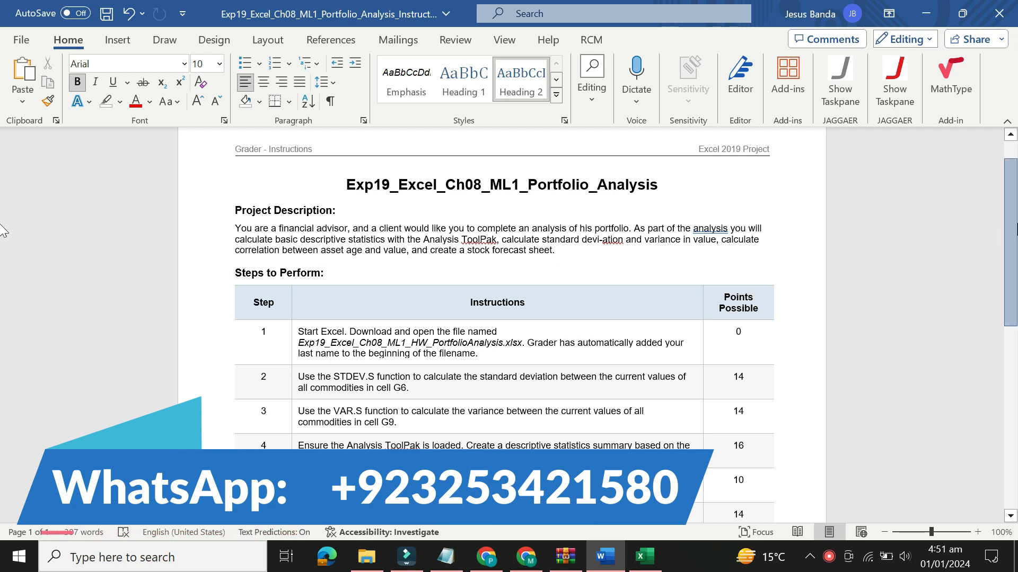
# Set the step 1 instruction to 16 pt with yellow highlighting, view the Excel workbook, and return to the Word instructions
pyautogui.scroll(-4, 2, 281)
pyautogui.scroll(-1, 2, 281)
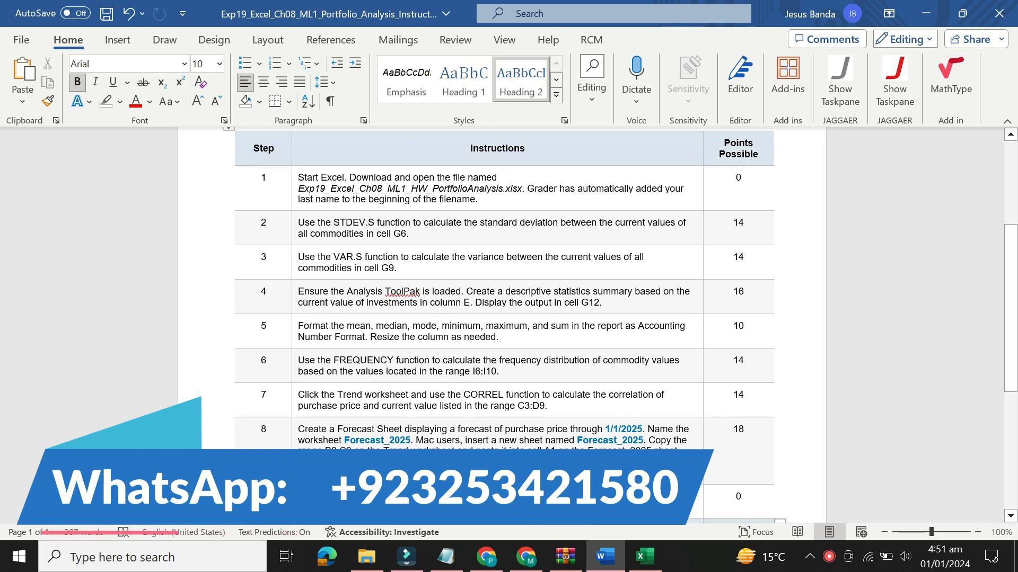
pyautogui.click(294, 196)
pyautogui.click(381, 146)
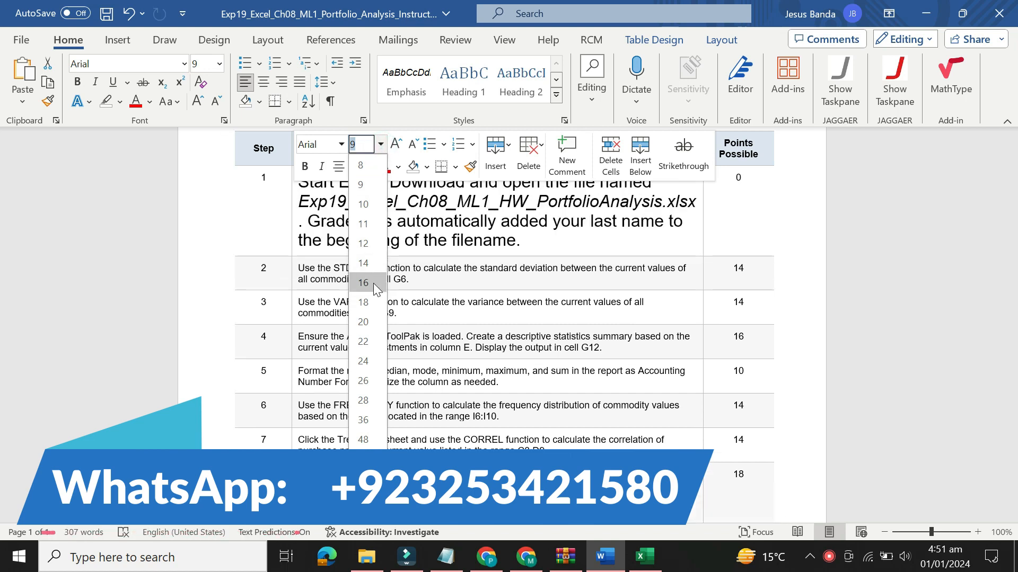
pyautogui.click(373, 283)
pyautogui.click(370, 167)
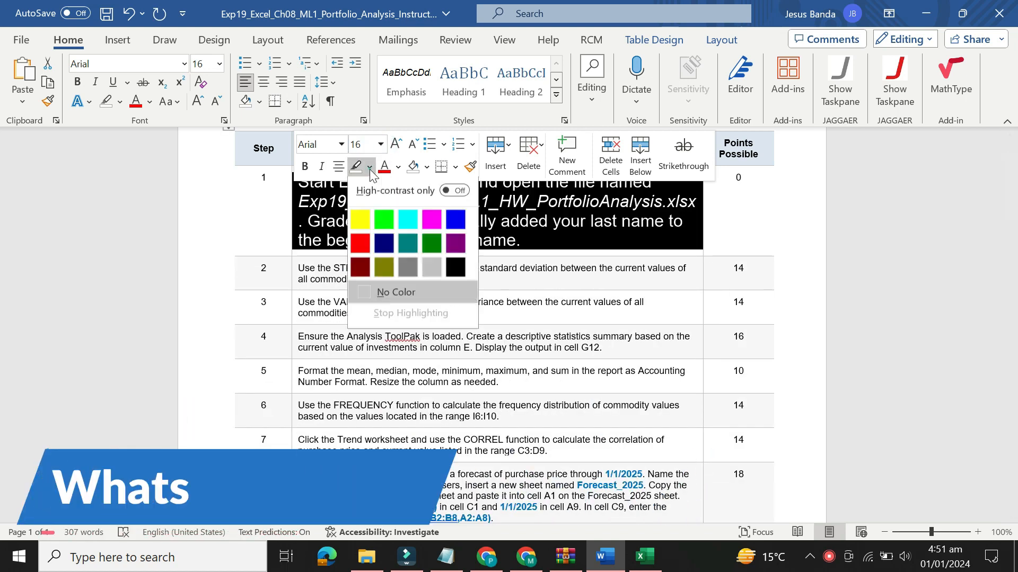
pyautogui.click(361, 228)
pyautogui.click(333, 208)
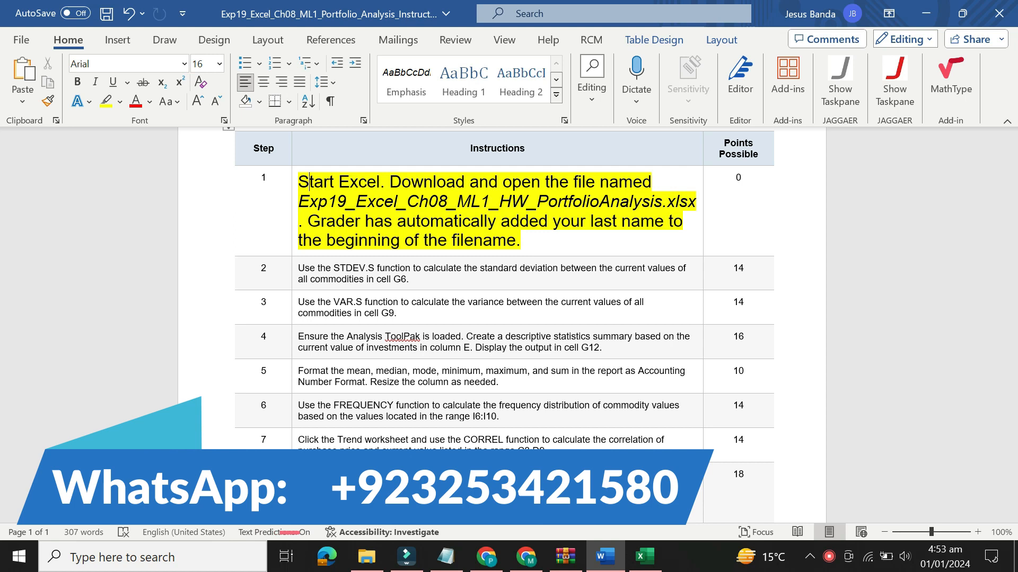
pyautogui.click(641, 563)
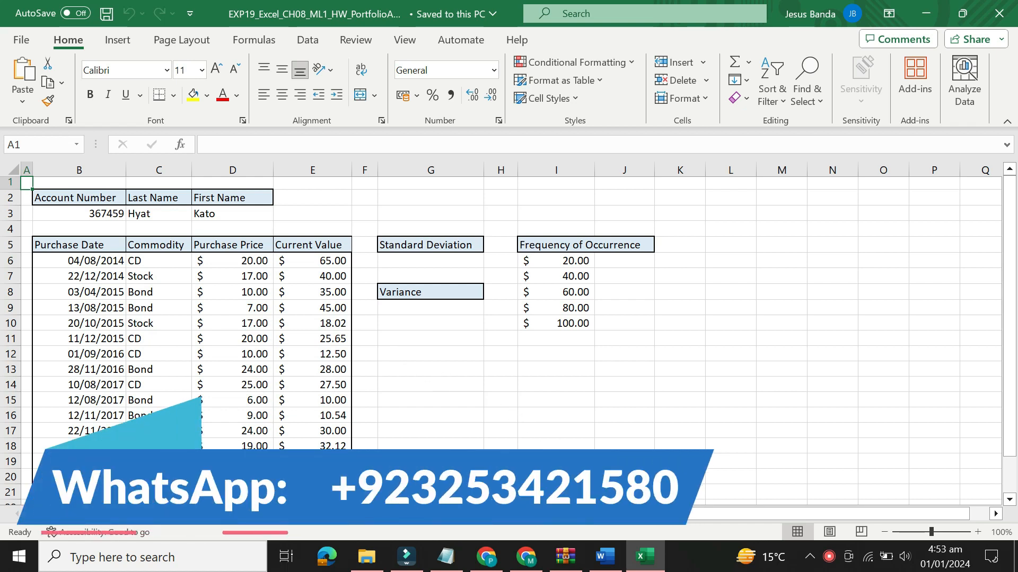
pyautogui.click(604, 557)
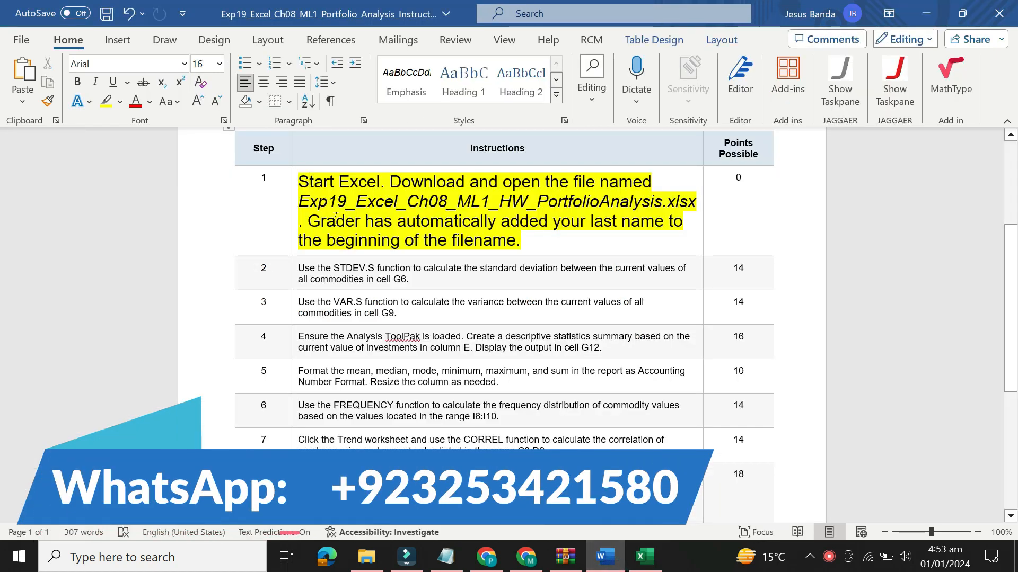
# Reset the step 1 instruction to 9 pt and remove its highlight colour
pyautogui.tripleClick(299, 200)
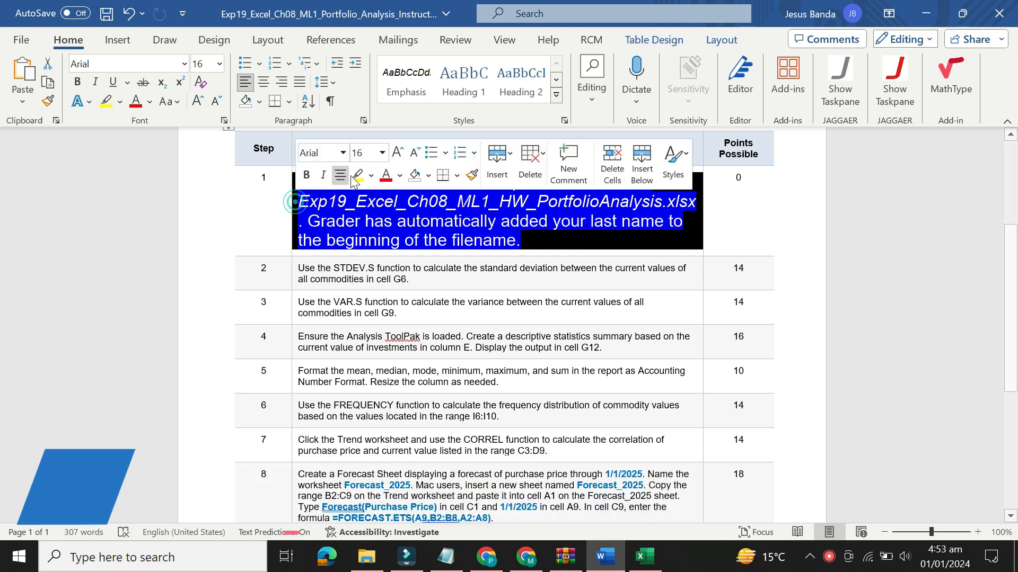
pyautogui.click(382, 154)
pyautogui.click(374, 192)
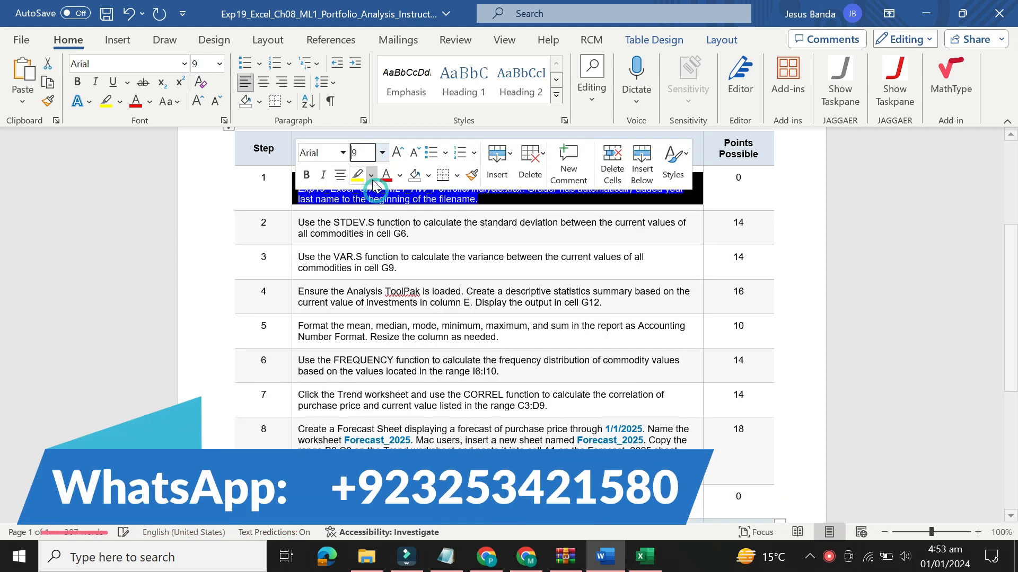
pyautogui.click(372, 177)
pyautogui.click(390, 301)
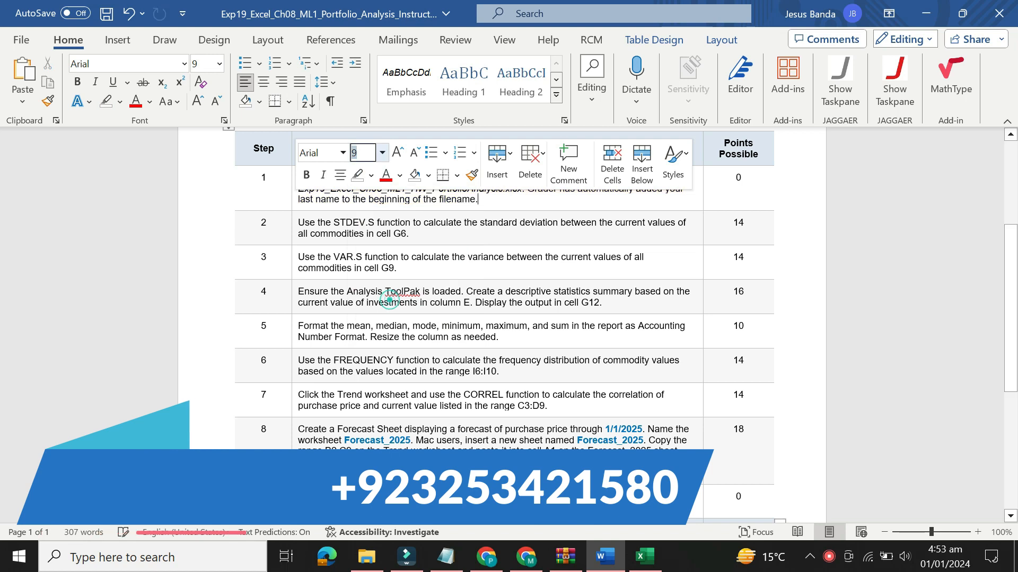
pyautogui.click(605, 291)
# Set the step 2 instruction about the STDEV.S function to 16 pt and highlight it in yellow
pyautogui.moveTo(1015, 280)
pyautogui.mouseDown()
pyautogui.moveTo(1015, 324)
pyautogui.moveTo(1015, 272)
pyautogui.moveTo(1015, 291)
pyautogui.mouseUp()
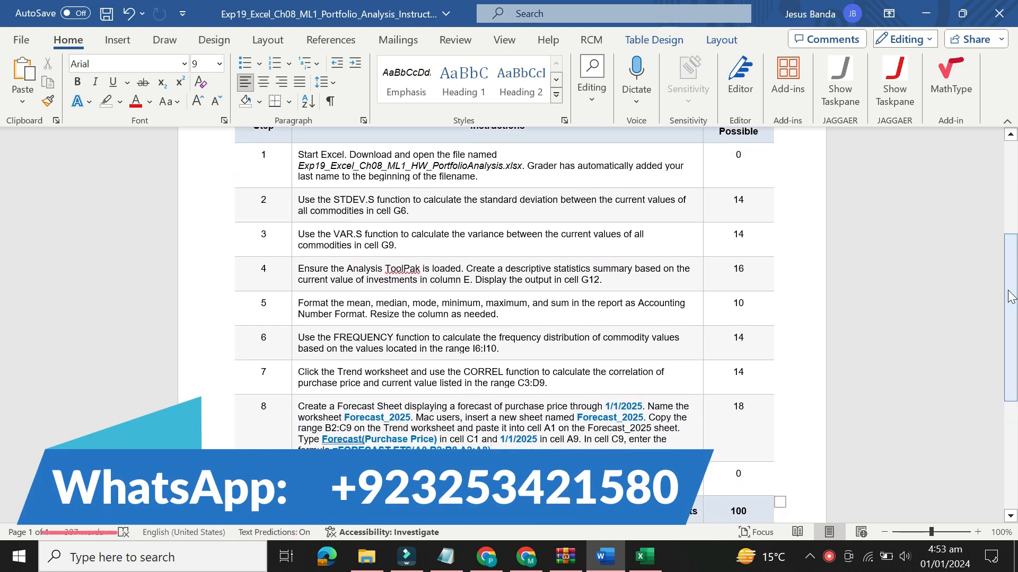
pyautogui.click(291, 208)
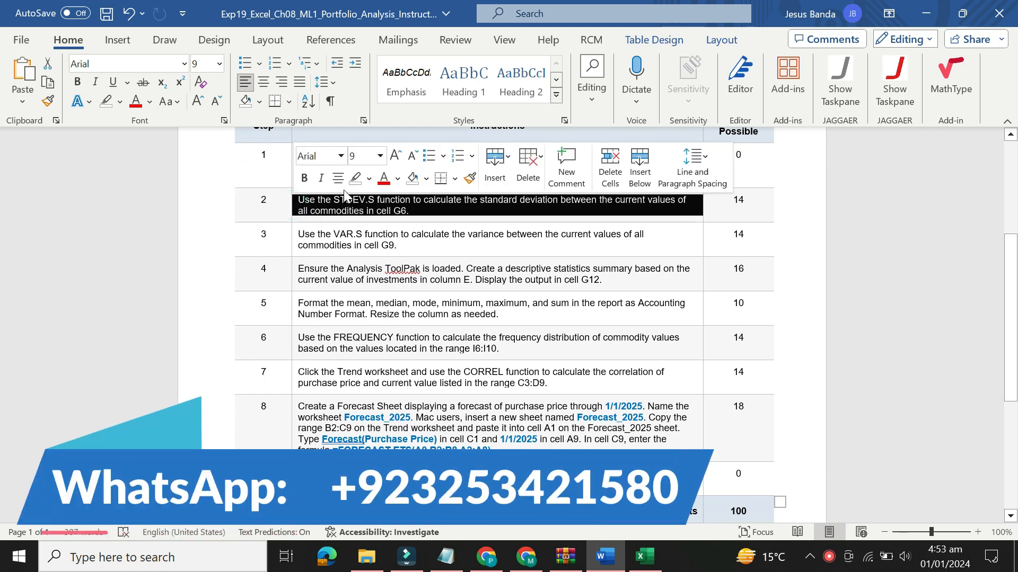
pyautogui.click(380, 158)
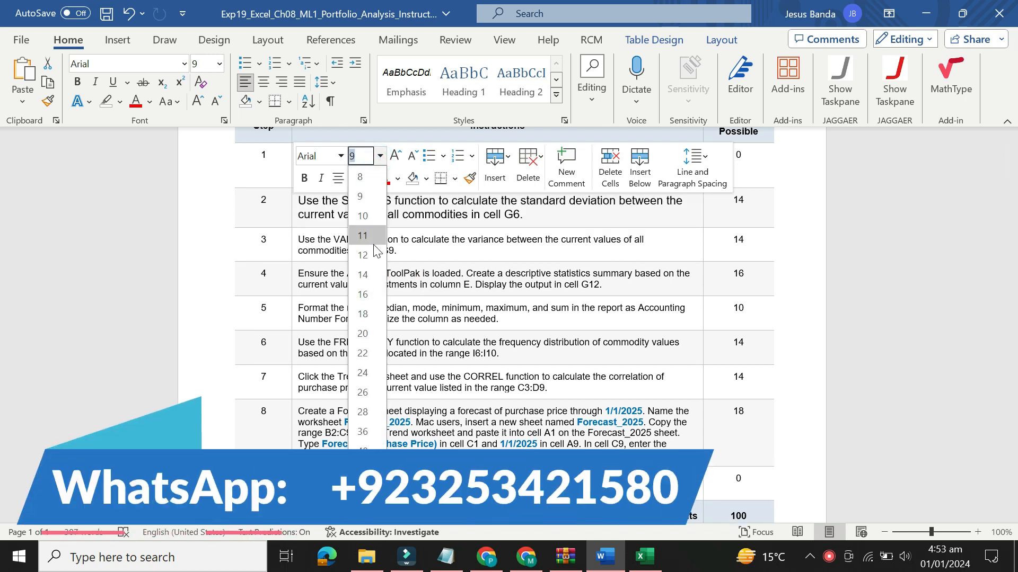
pyautogui.click(367, 295)
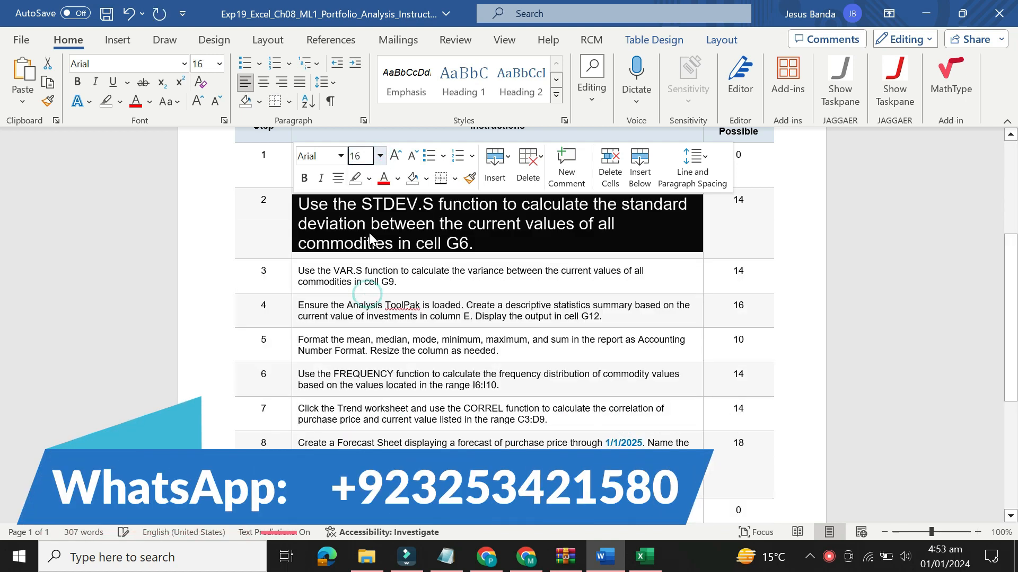
pyautogui.click(370, 178)
pyautogui.click(360, 236)
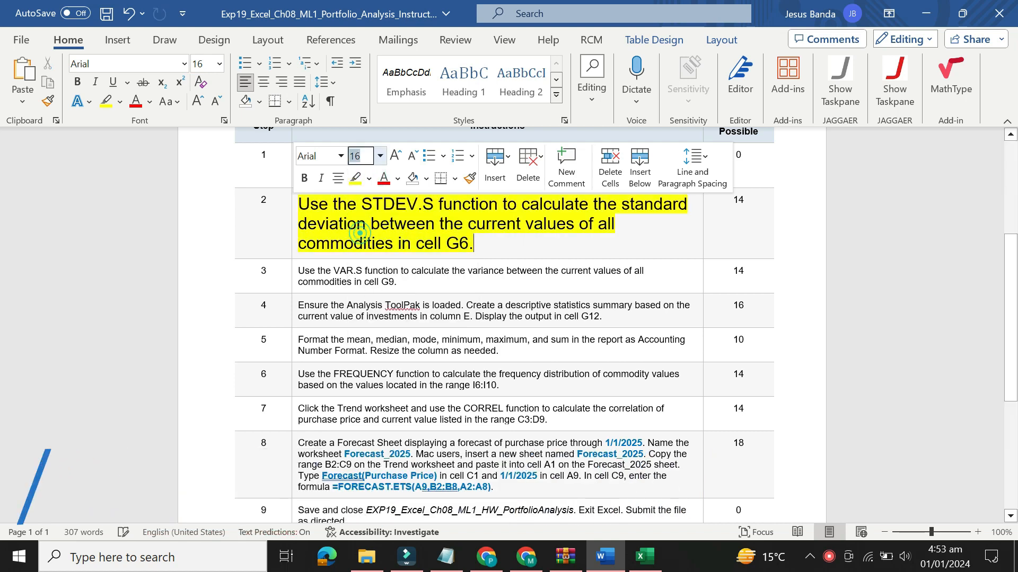
pyautogui.moveTo(328, 204); pyautogui.dragTo(485, 246)
pyautogui.click(316, 245)
pyautogui.moveTo(304, 205); pyautogui.dragTo(470, 244)
pyautogui.click(474, 242)
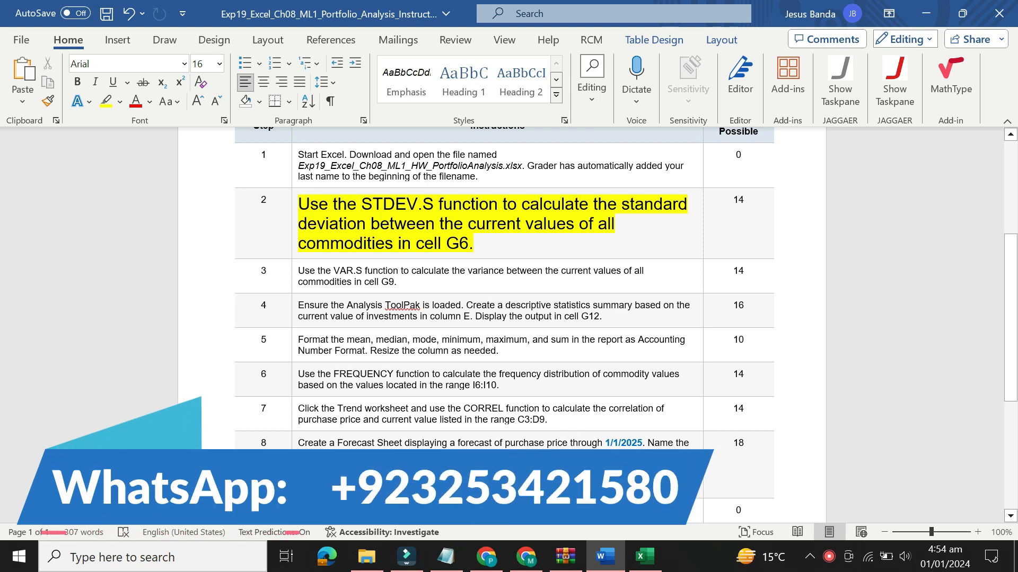
# Switch to the Excel portfolio workbook and start a formula with the STDEV.S function in cell G6
pyautogui.click(650, 569)
pyautogui.click(619, 561)
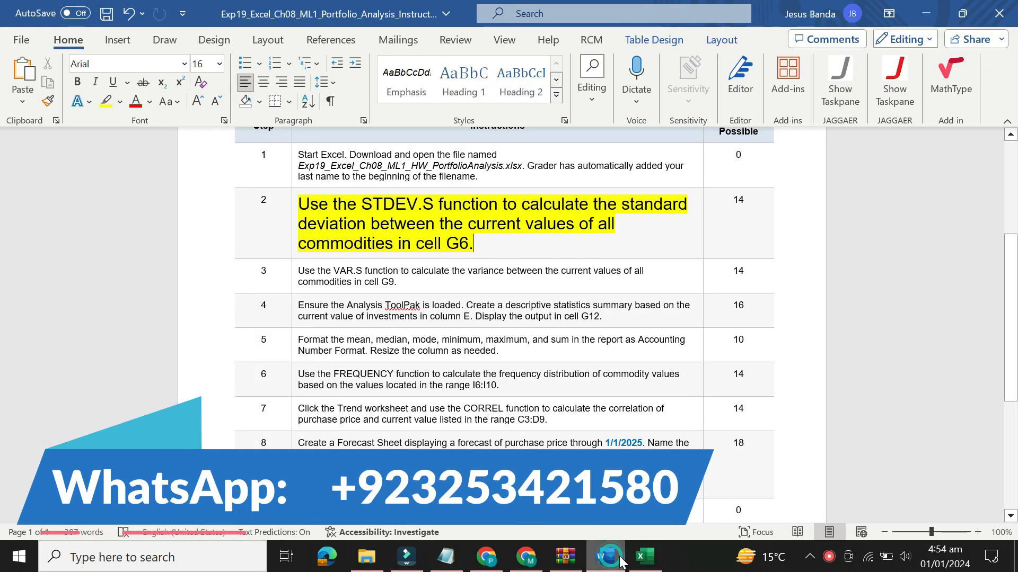
pyautogui.click(644, 556)
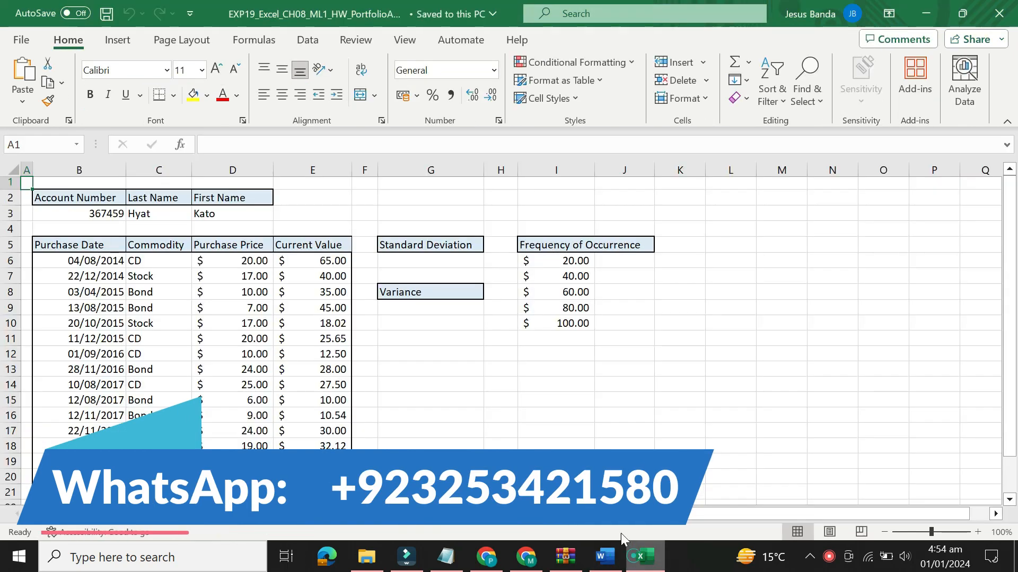
pyautogui.click(449, 260)
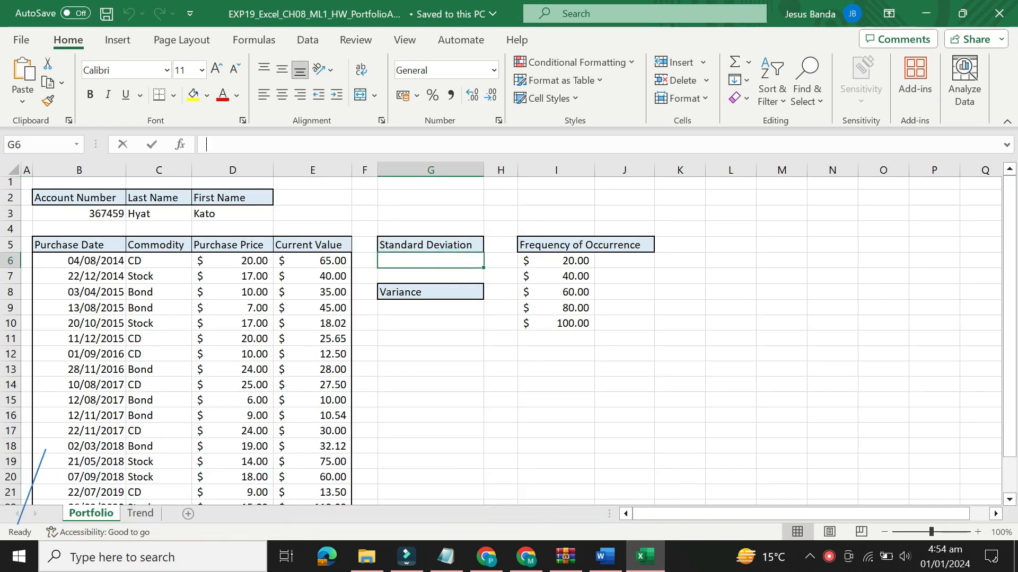
pyautogui.write('=std')
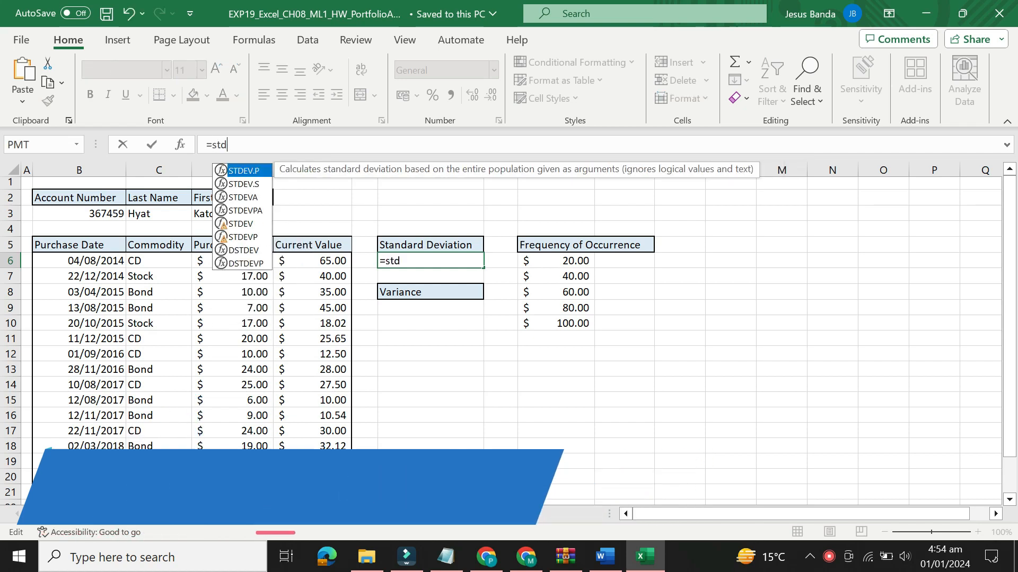
pyautogui.click(253, 183)
pyautogui.doubleClick(253, 183)
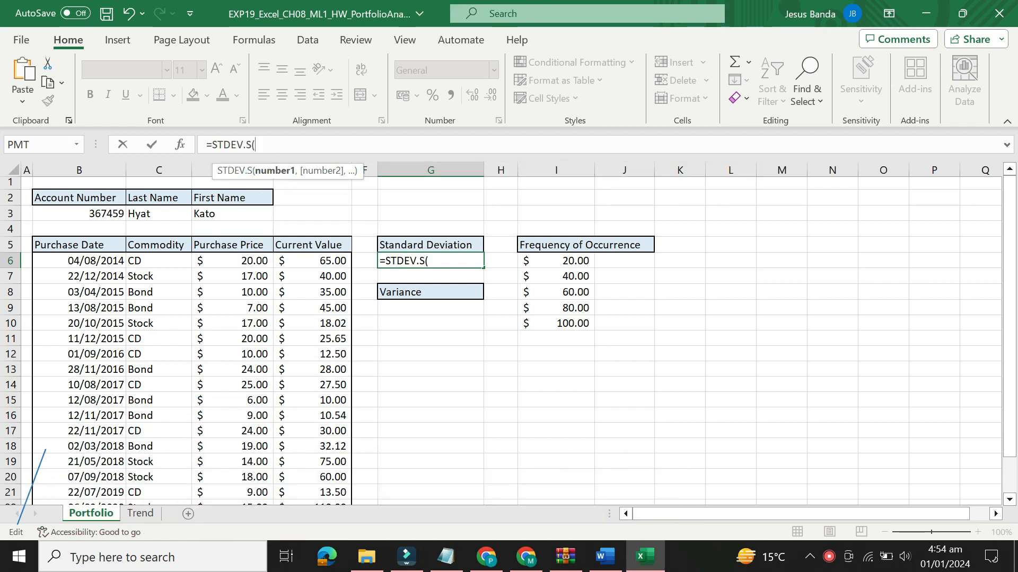
# Complete the G6 formula as =STDEV.S(E6:E24), covering all current values, and select the result cell
pyautogui.write('E6')
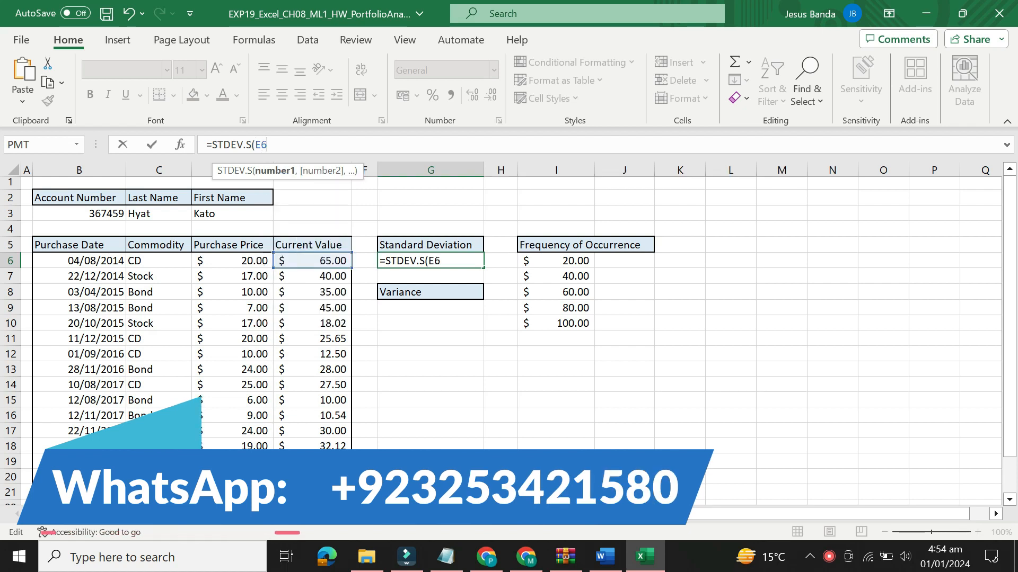
pyautogui.write(':E24')
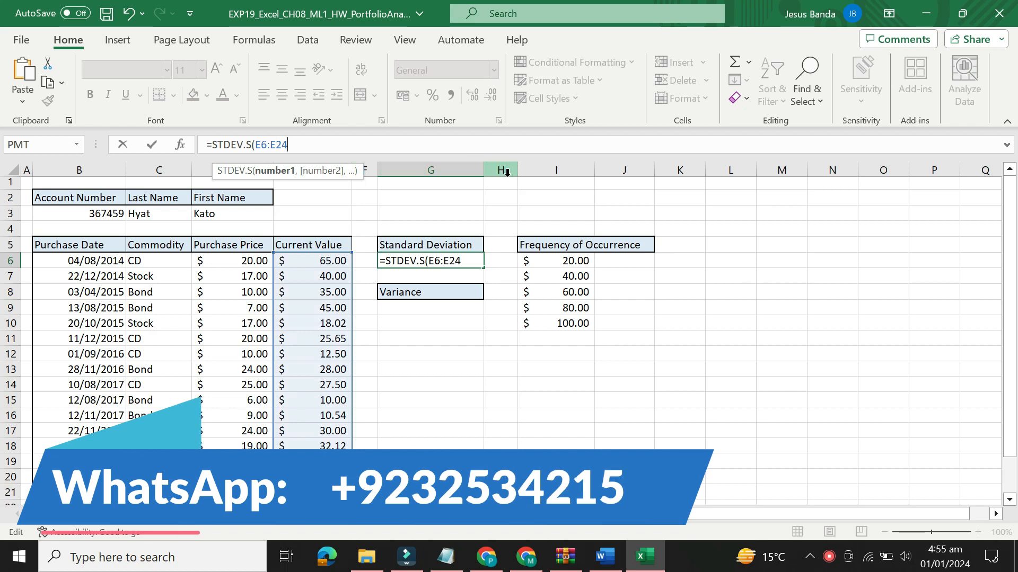
pyautogui.moveTo(1012, 236); pyautogui.dragTo(1011, 242)
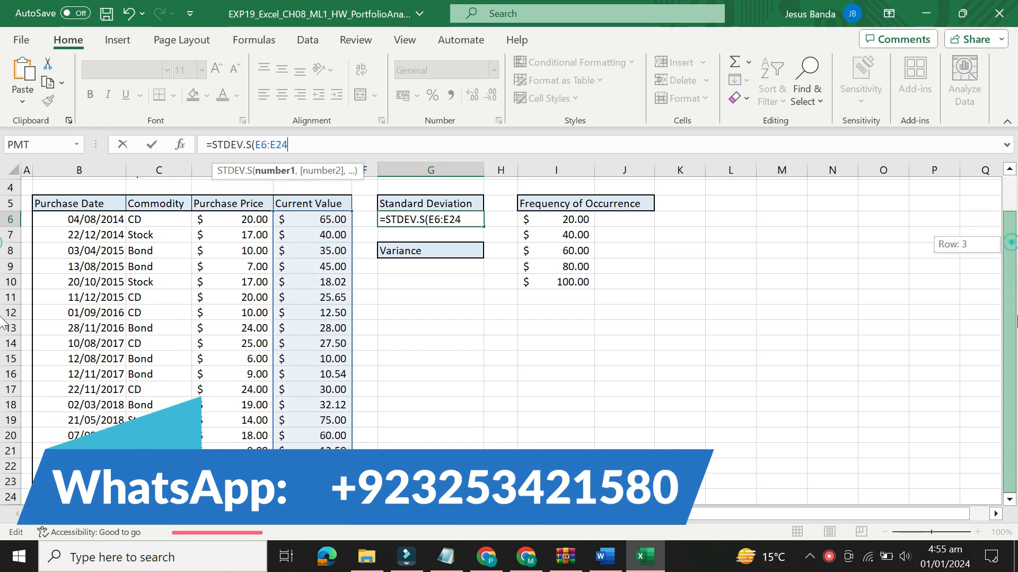
pyautogui.moveTo(1017, 340); pyautogui.dragTo(1014, 212)
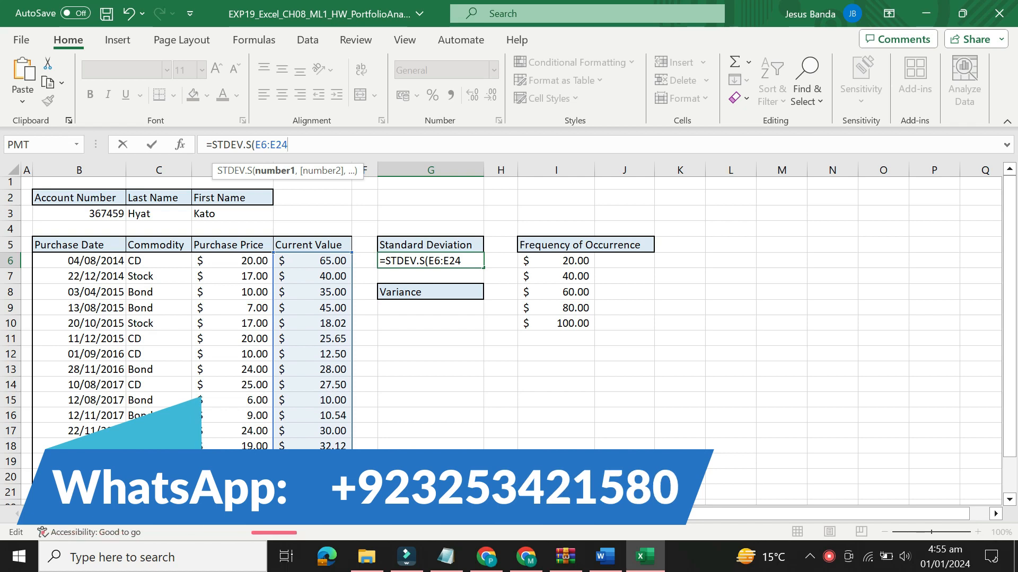
pyautogui.write(')')
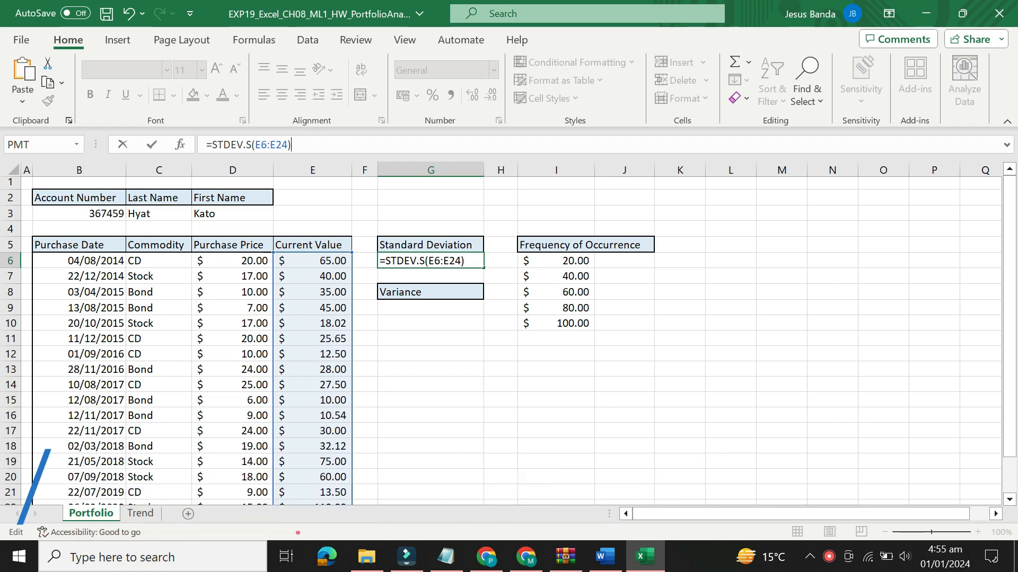
pyautogui.press('Return')
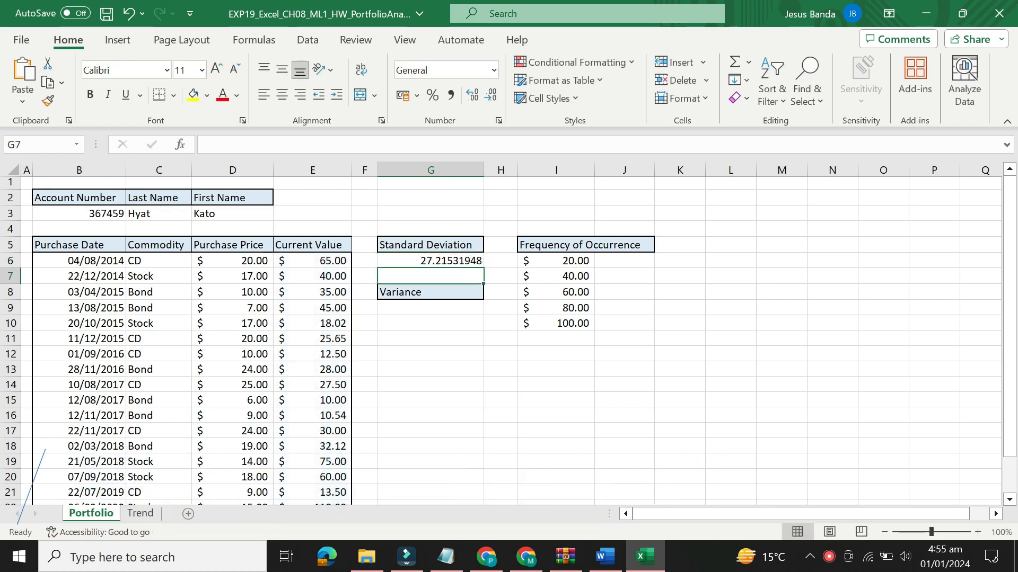
pyautogui.click(430, 264)
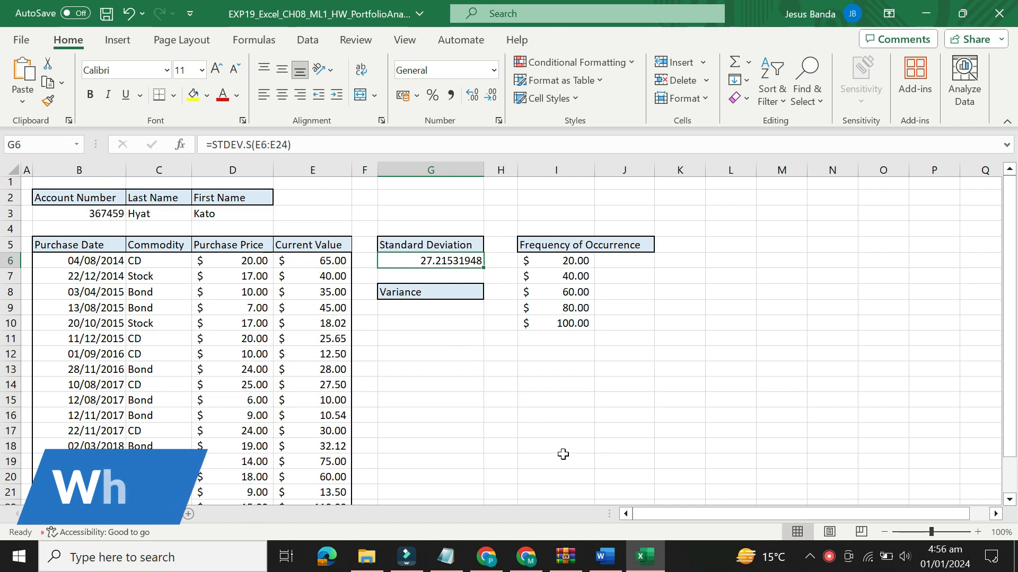
# Switch to the Word instructions, reset the step 2 instruction to 9 pt and remove its highlight colour
pyautogui.click(604, 558)
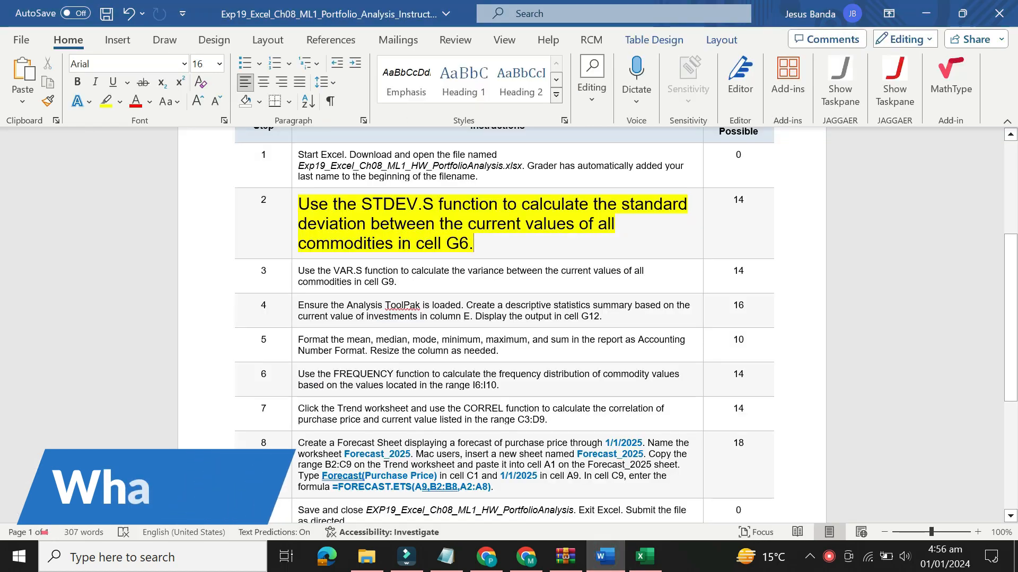
pyautogui.click(293, 203)
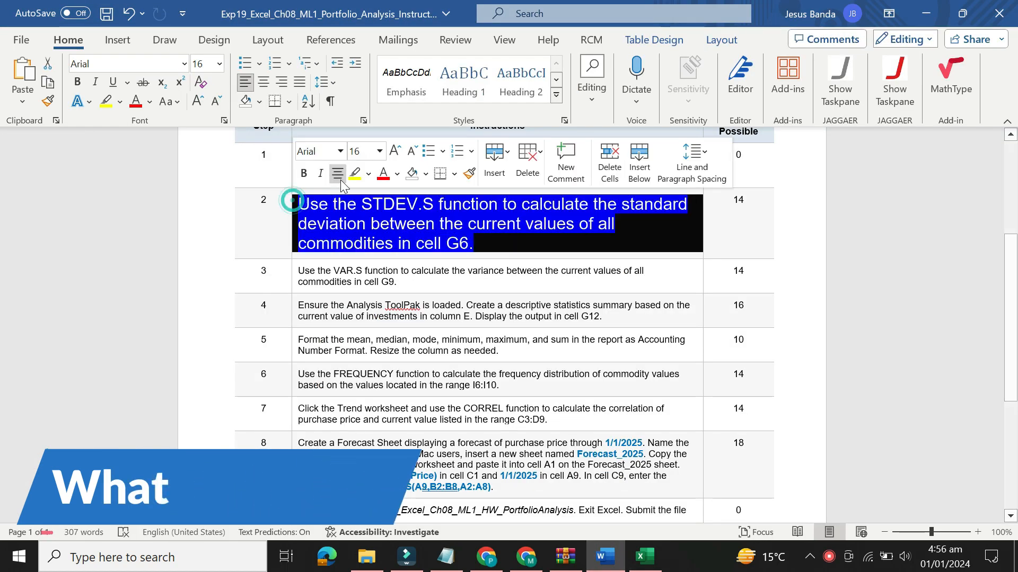
pyautogui.click(379, 153)
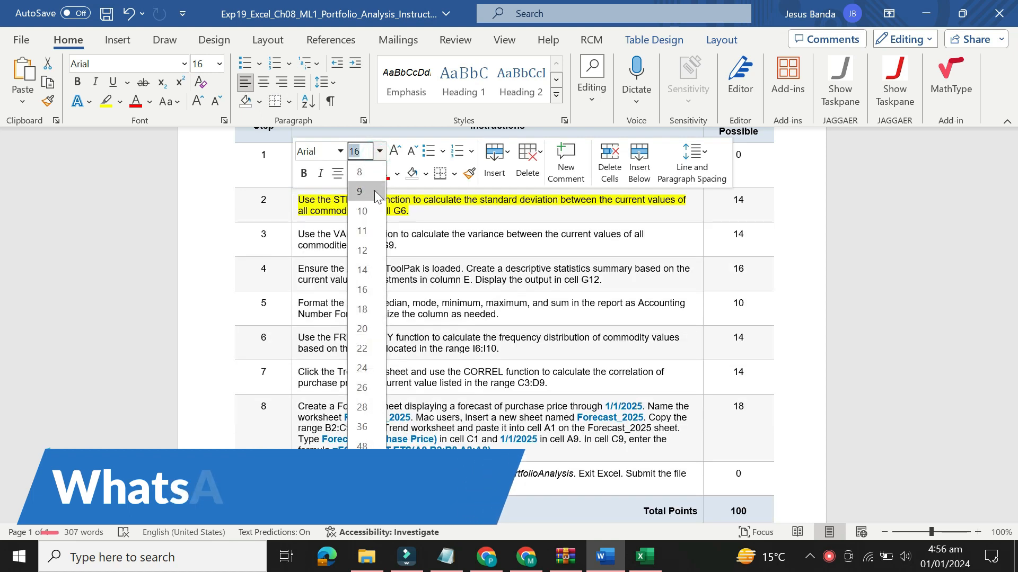
pyautogui.click(364, 196)
pyautogui.click(369, 175)
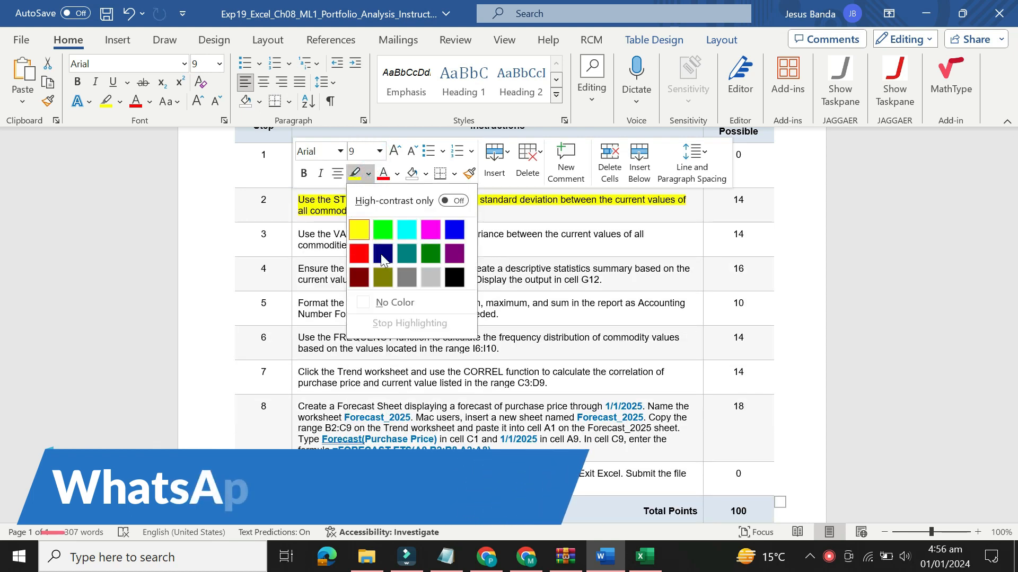
pyautogui.click(389, 300)
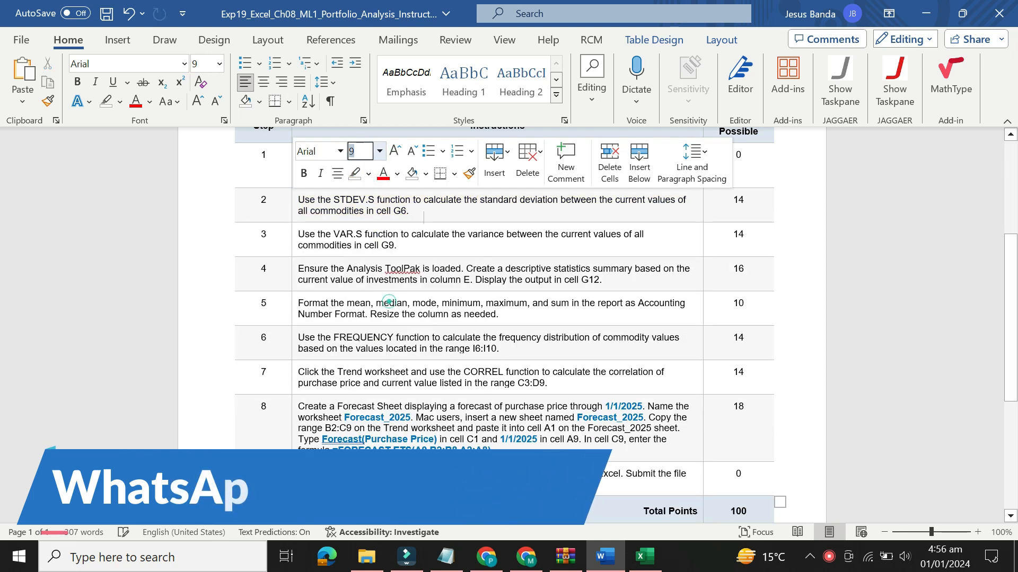
# Set the step 3 instruction about the VAR.S function to 16 pt, highlight it in yellow and select its text
pyautogui.click(292, 237)
pyautogui.click(381, 188)
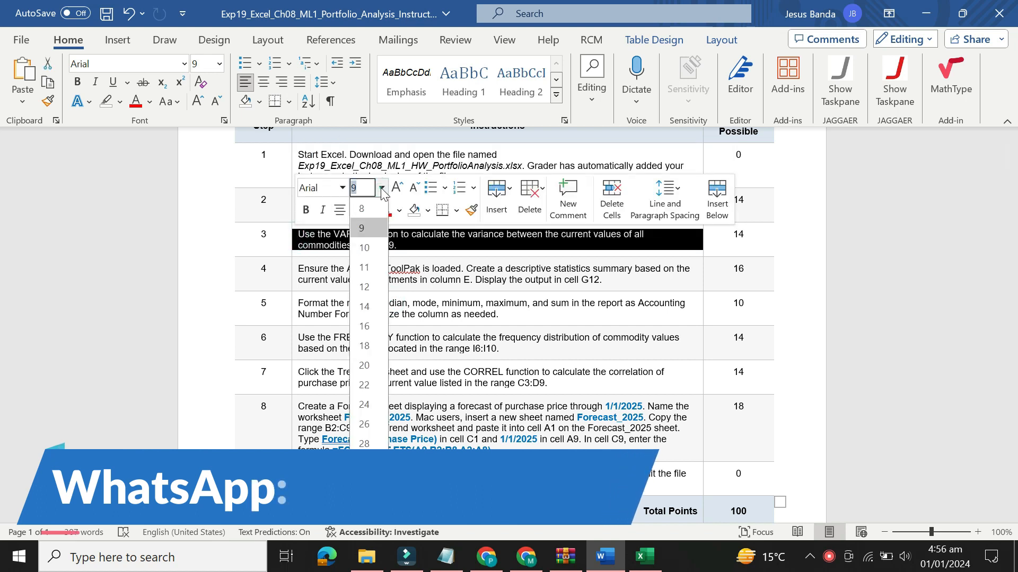
pyautogui.click(369, 325)
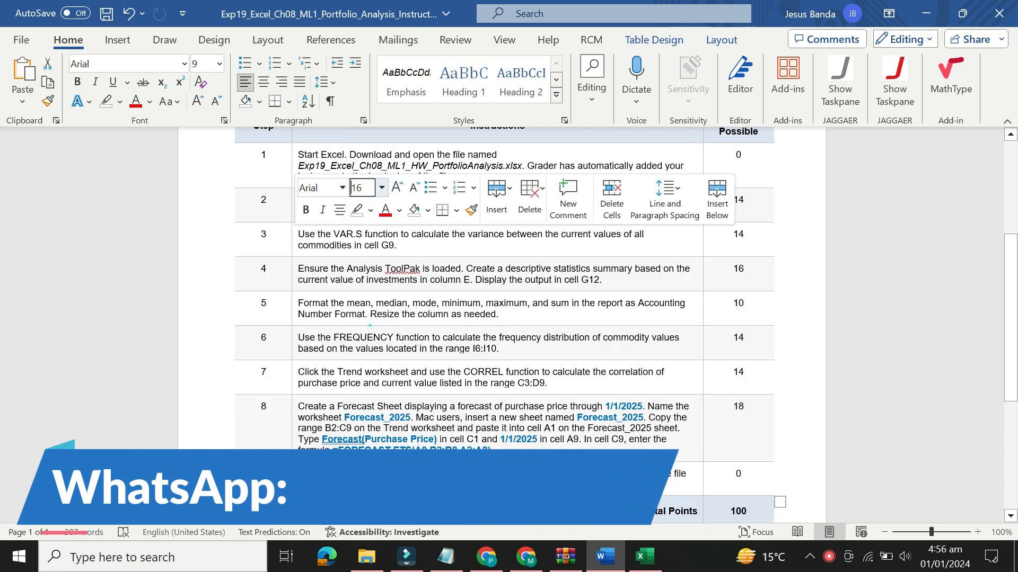
pyautogui.click(371, 215)
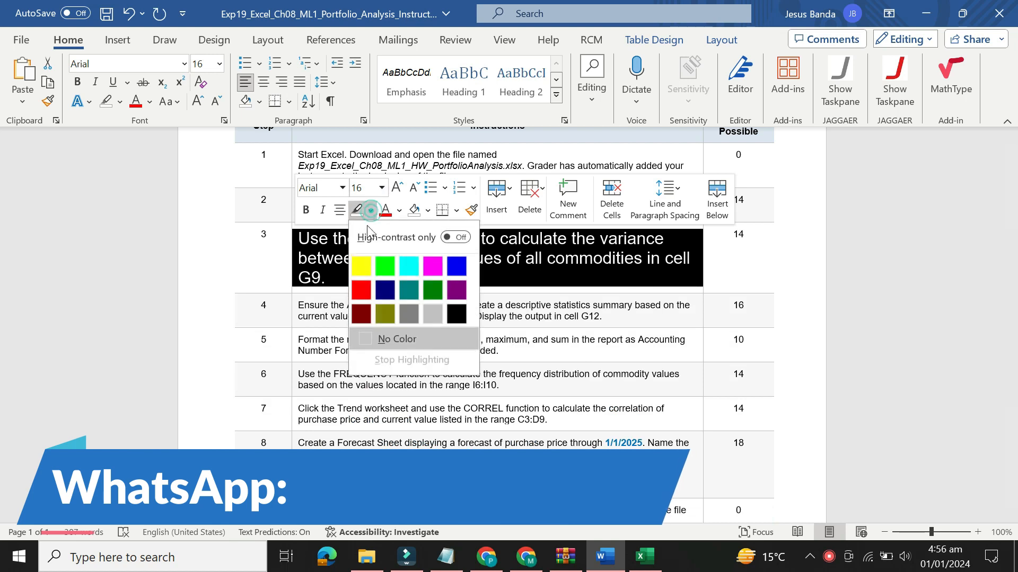
pyautogui.click(361, 264)
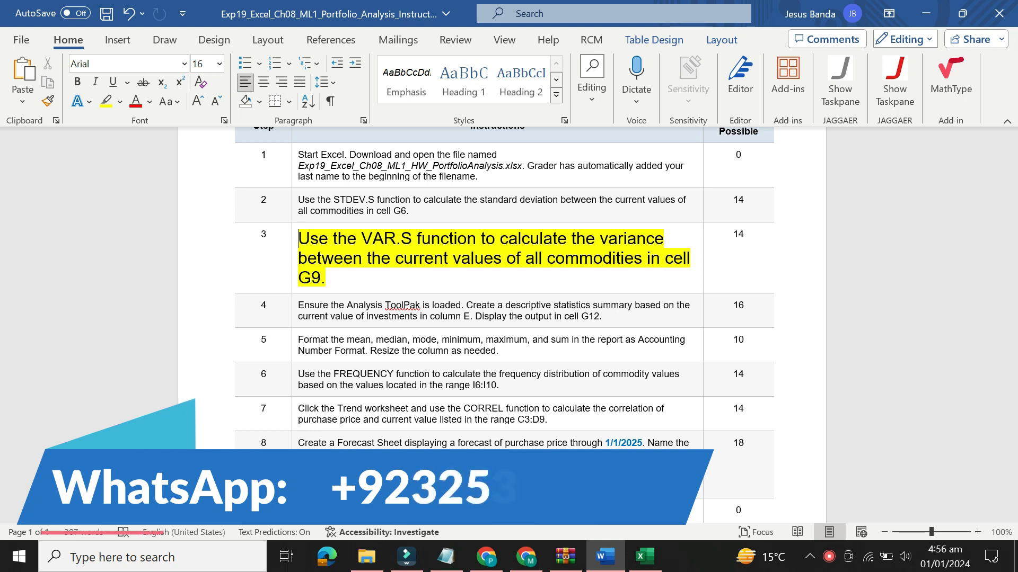
pyautogui.moveTo(298, 238); pyautogui.dragTo(642, 258)
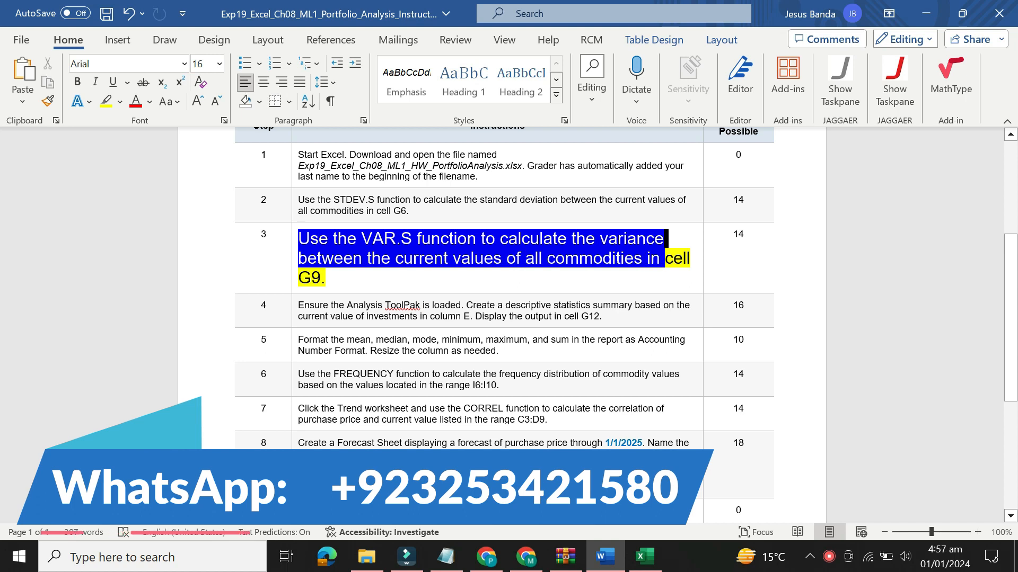
pyautogui.moveTo(692, 259); pyautogui.dragTo(326, 277)
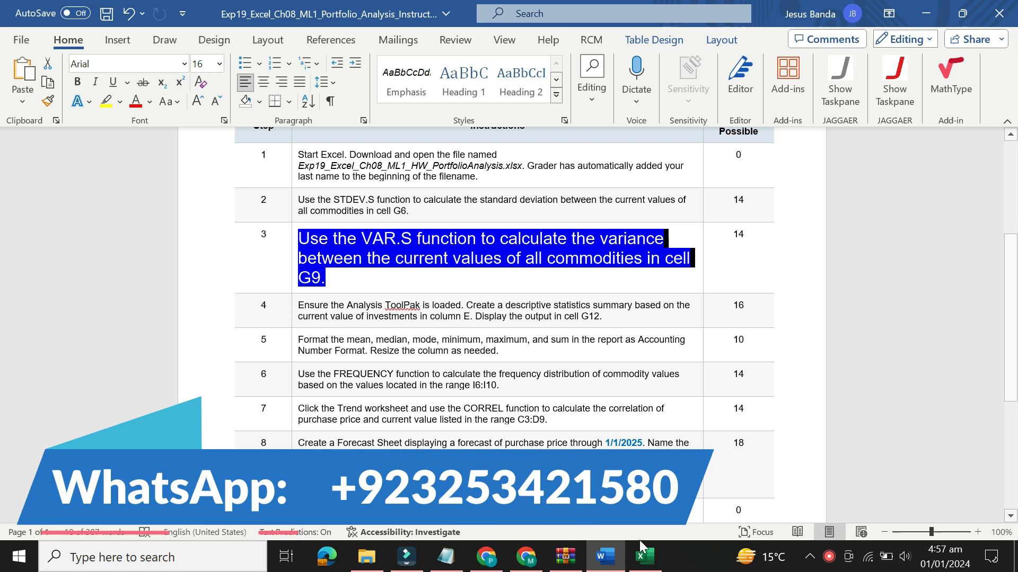
# In the Excel workbook, enter =VAR.S(E6:E24) in cell G9 to calculate the variance, and return to the Word instructions
pyautogui.moveTo(650, 564)
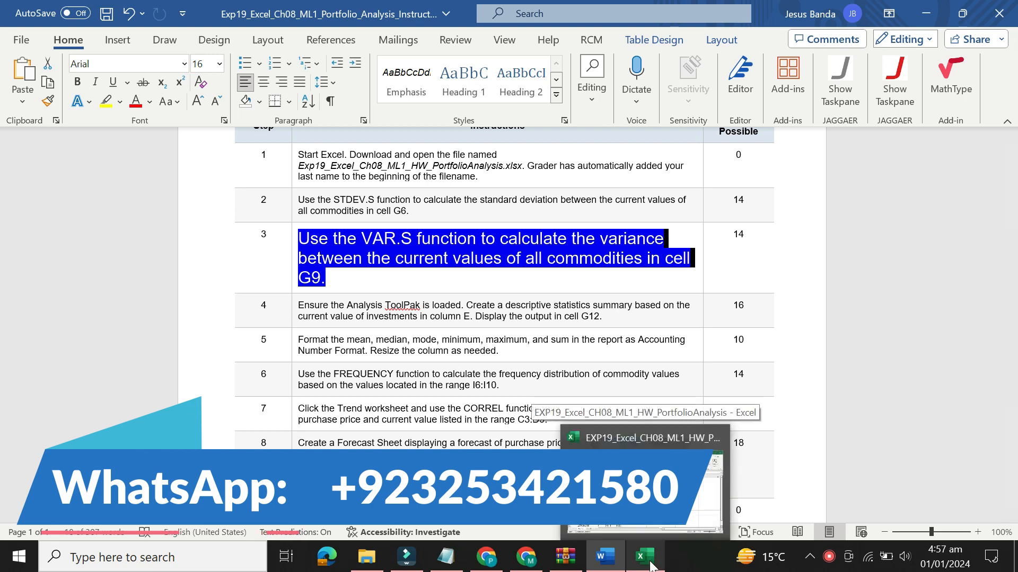
pyautogui.click(649, 564)
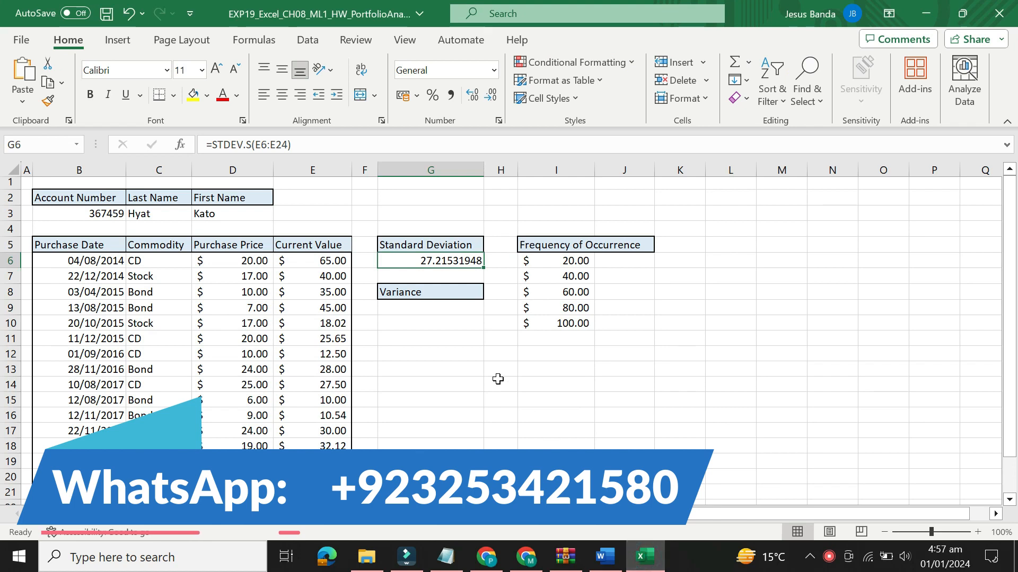
pyautogui.click(449, 306)
pyautogui.write('=')
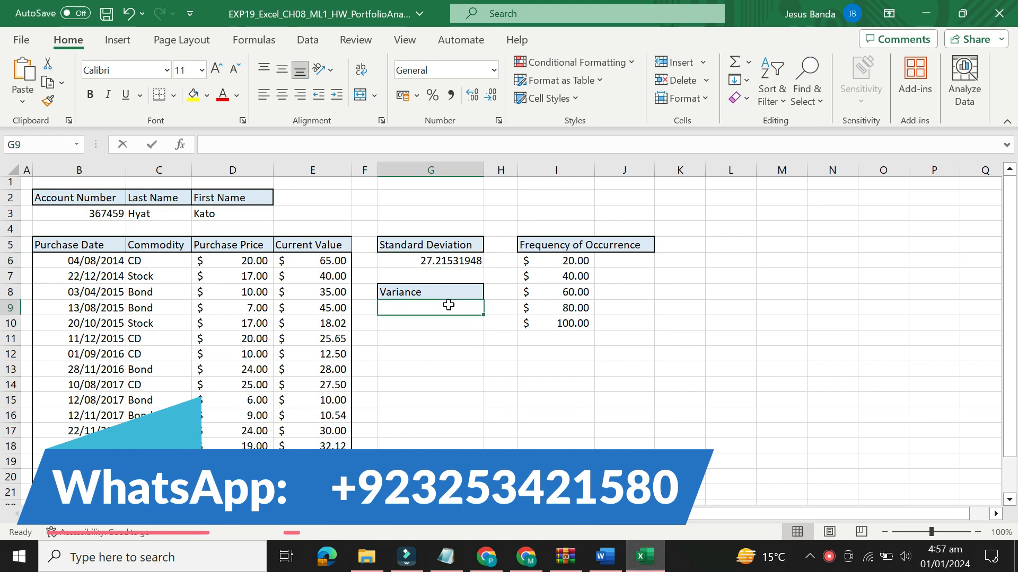
pyautogui.write('var')
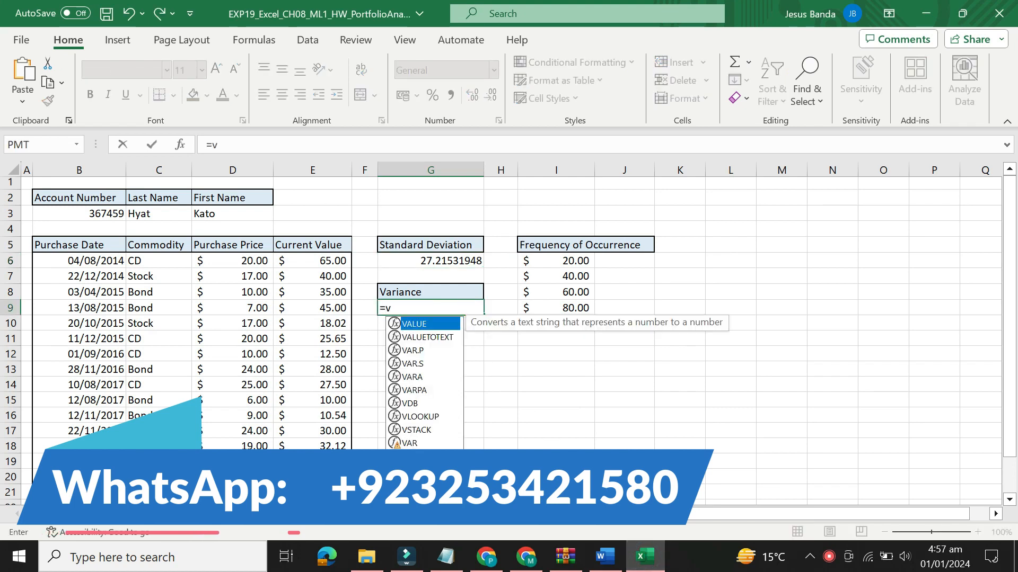
pyautogui.click(440, 339)
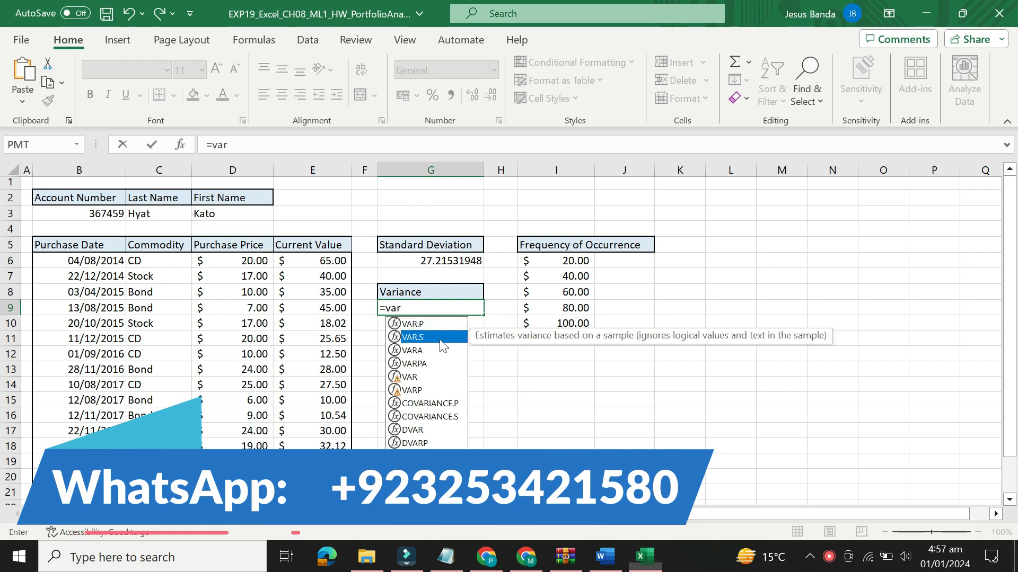
pyautogui.doubleClick(440, 339)
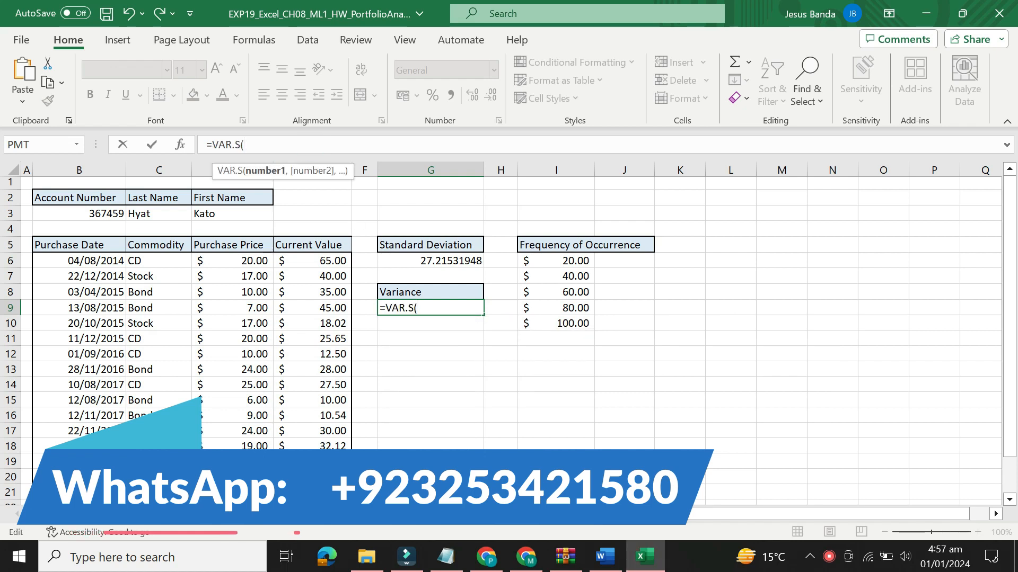
pyautogui.write('E6')
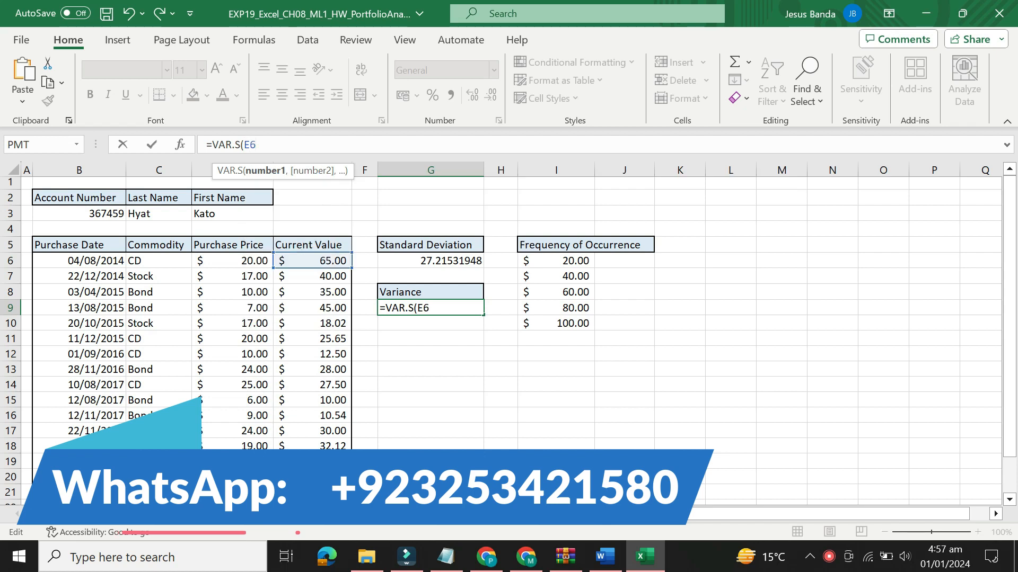
pyautogui.write(':E')
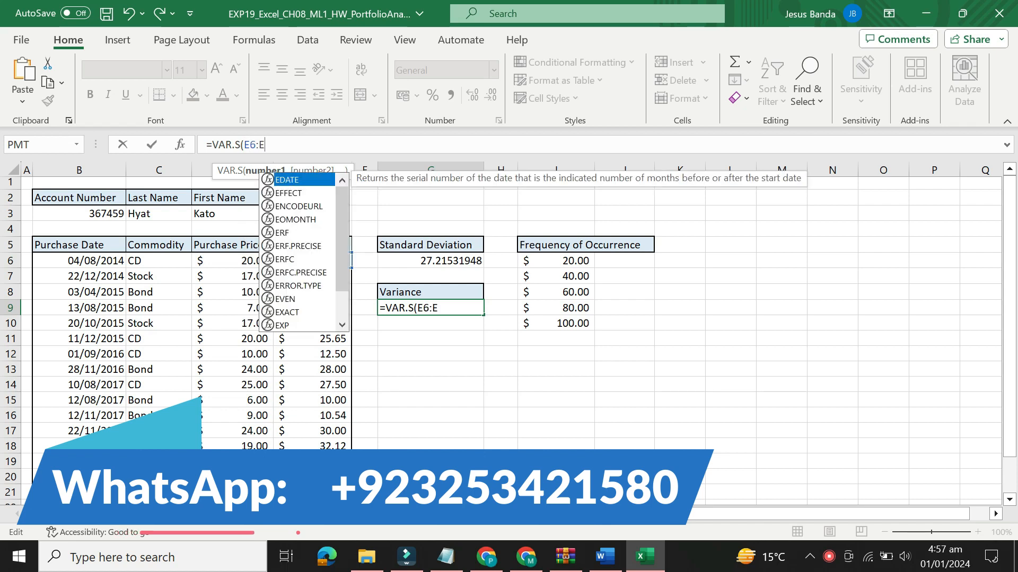
pyautogui.write('24)')
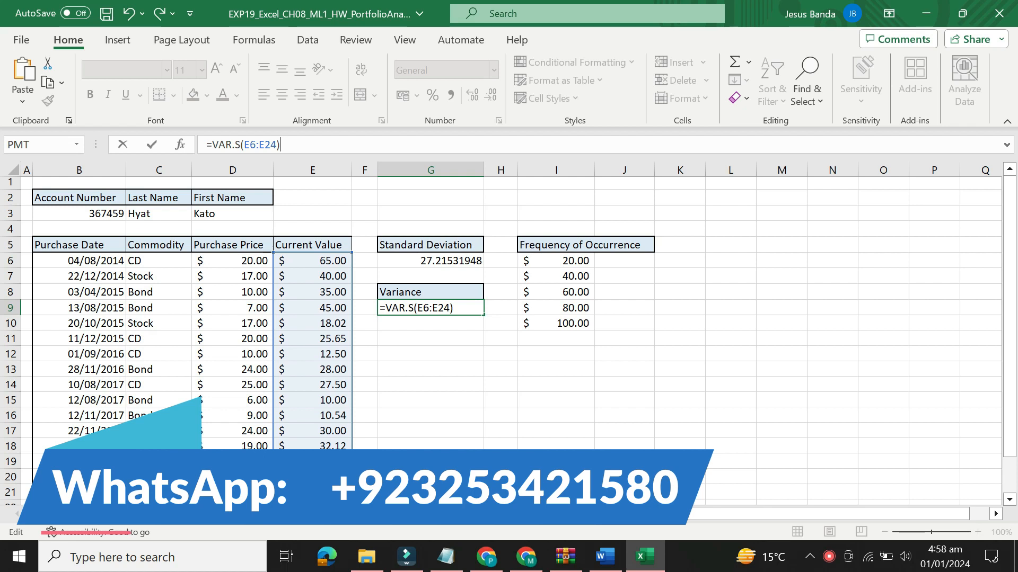
pyautogui.press('Return')
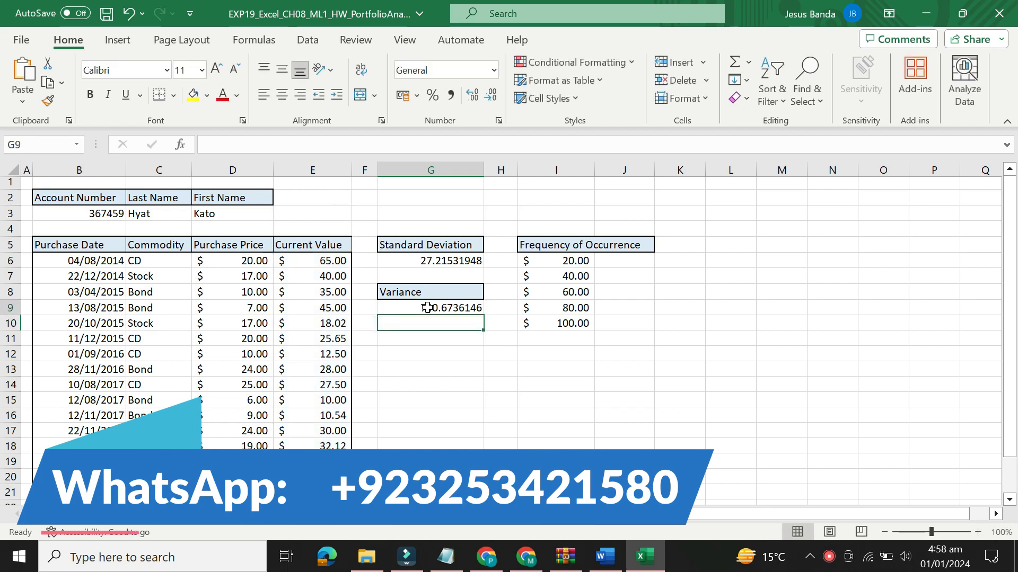
pyautogui.click(427, 308)
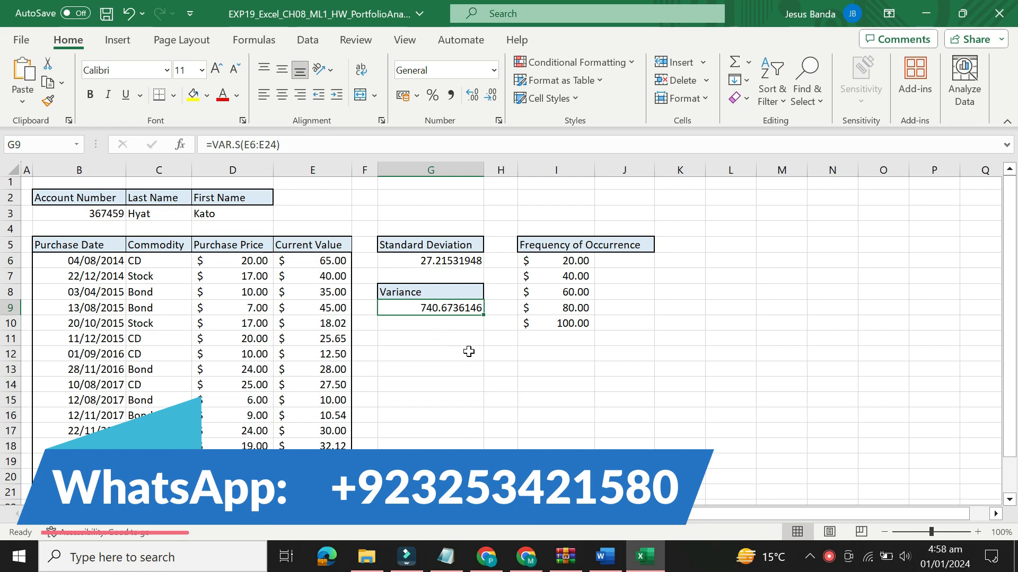
pyautogui.click(607, 557)
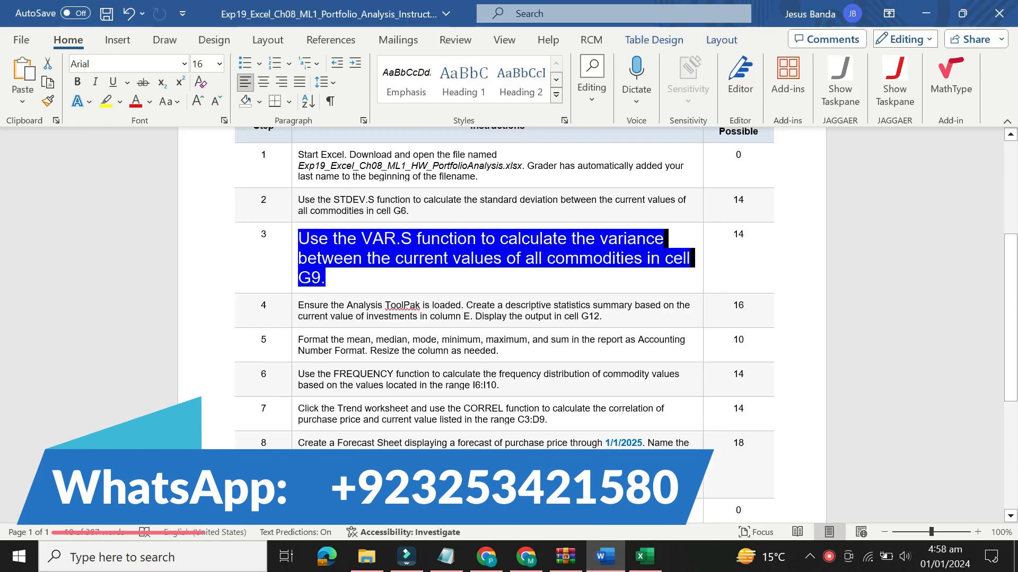
# Reset the step 3 VAR.S instruction to 9 pt and remove its highlight colour
pyautogui.click(292, 258)
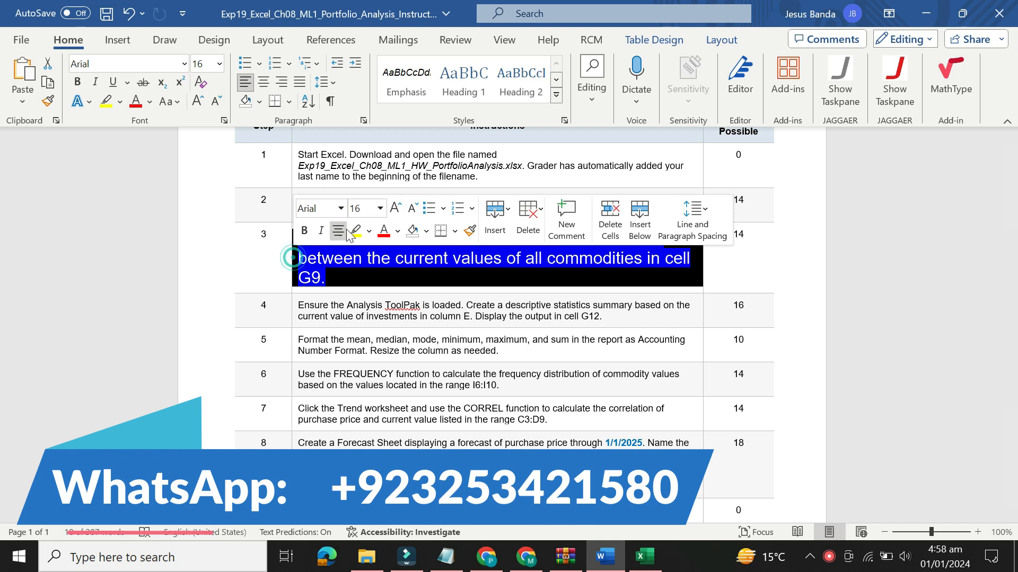
pyautogui.click(380, 209)
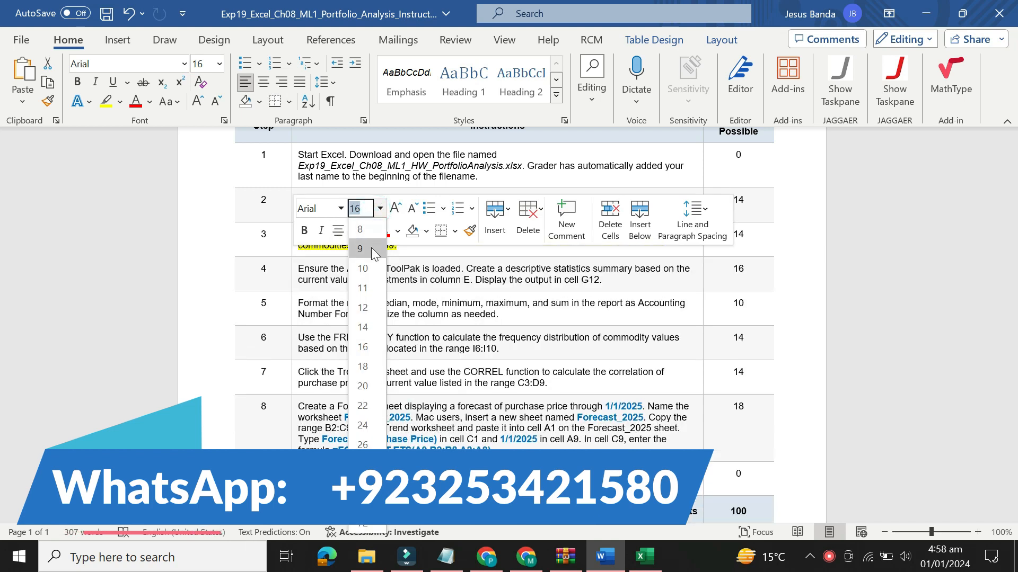
pyautogui.click(373, 252)
pyautogui.click(369, 231)
pyautogui.click(391, 362)
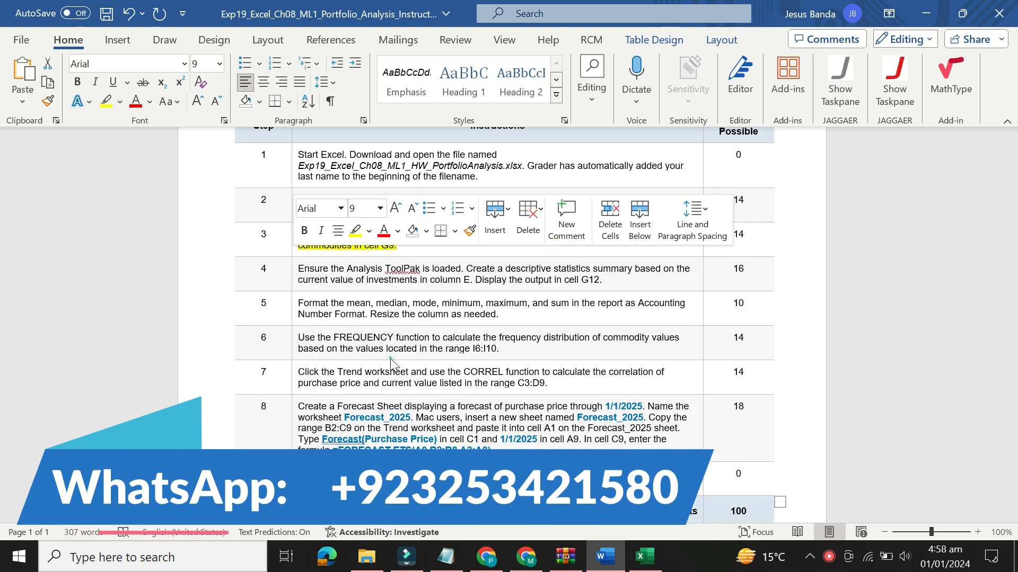
# Set the step 4 instruction about the Analysis ToolPak to 16 pt, highlight it in yellow and select its text
pyautogui.click(295, 281)
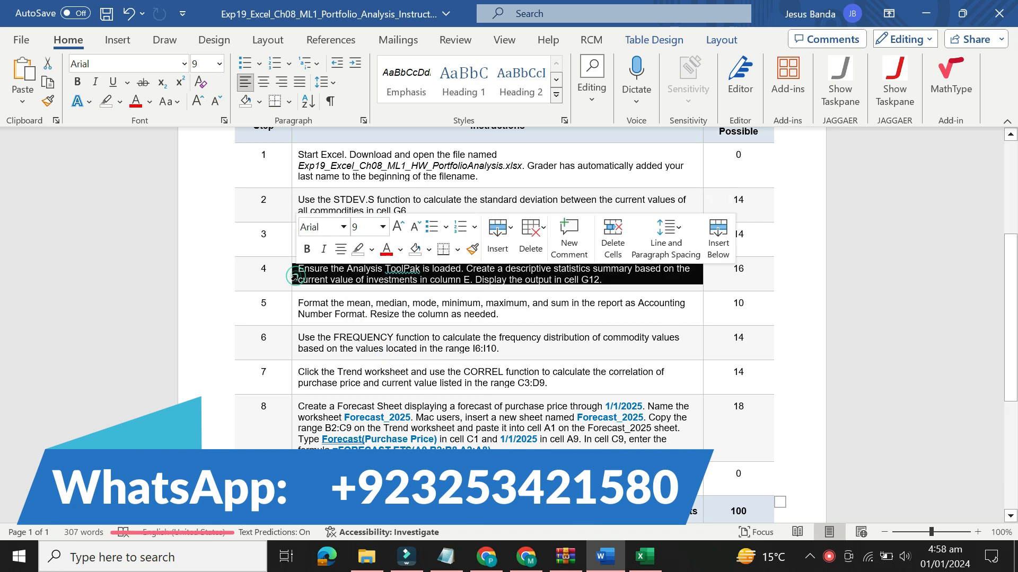
pyautogui.click(384, 233)
pyautogui.click(368, 364)
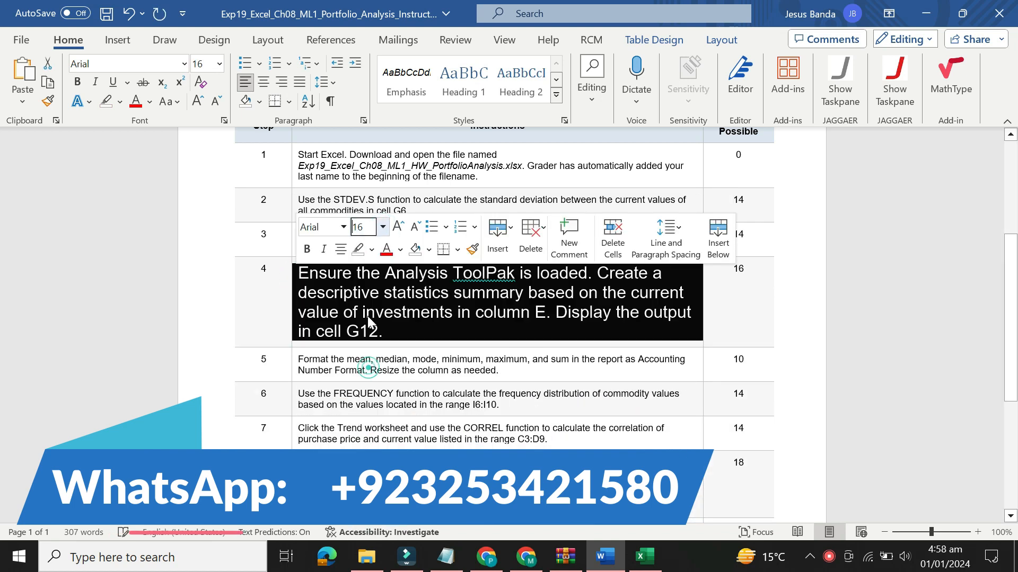
pyautogui.click(371, 250)
pyautogui.click(362, 301)
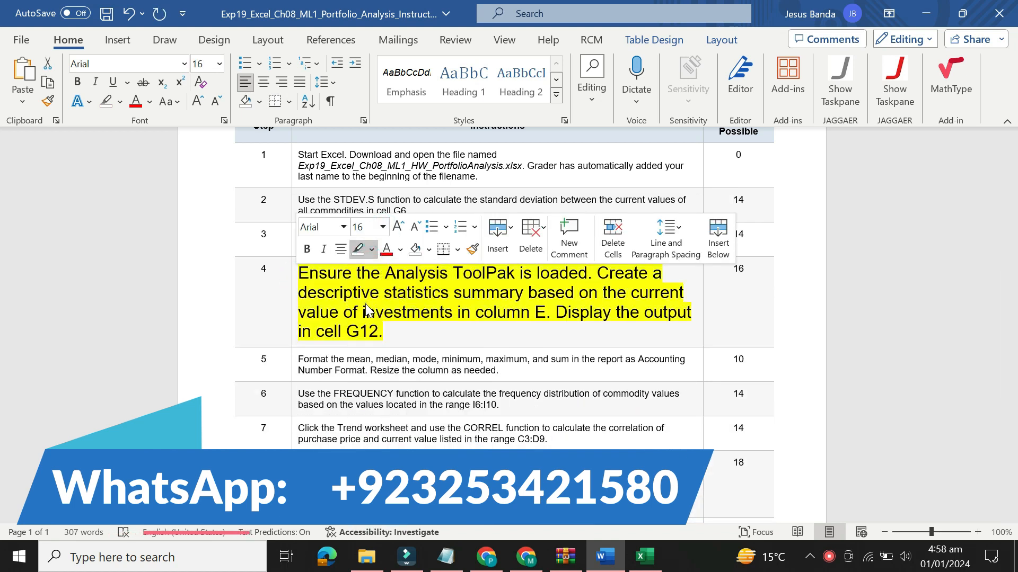
pyautogui.scroll(-5, 3, 398)
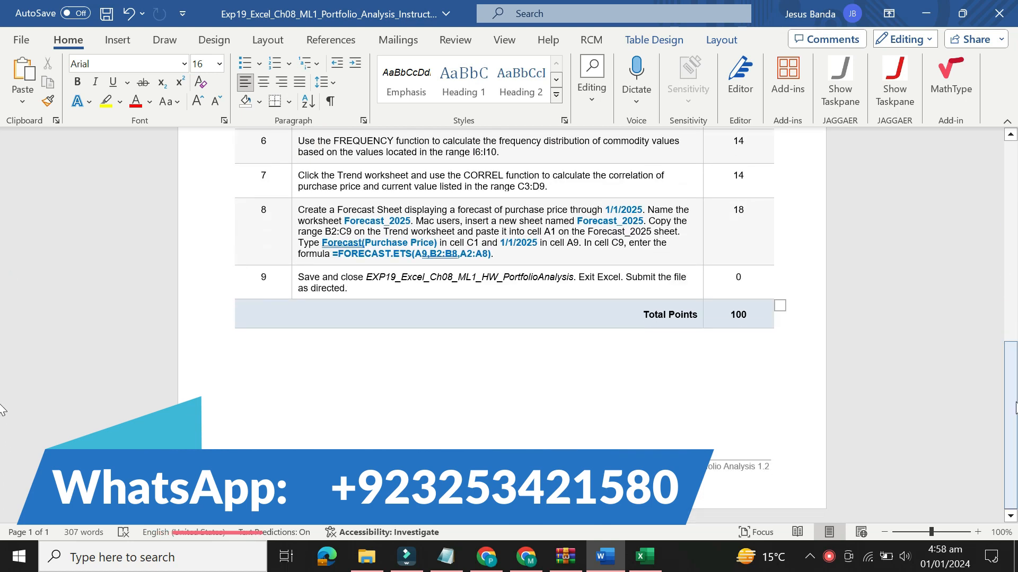
pyautogui.moveTo(1015, 416); pyautogui.dragTo(1017, 322)
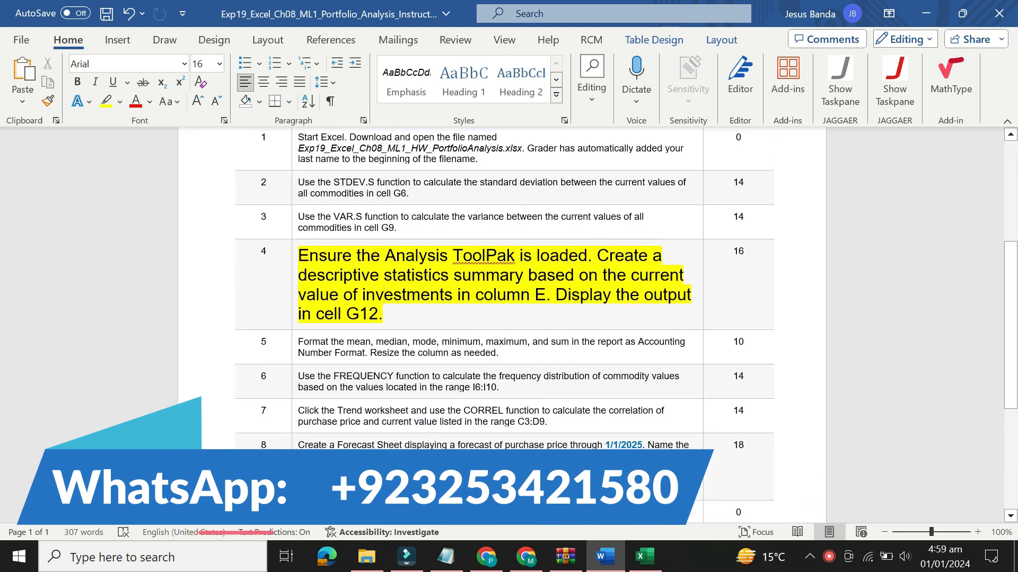
pyautogui.moveTo(298, 256); pyautogui.dragTo(384, 315)
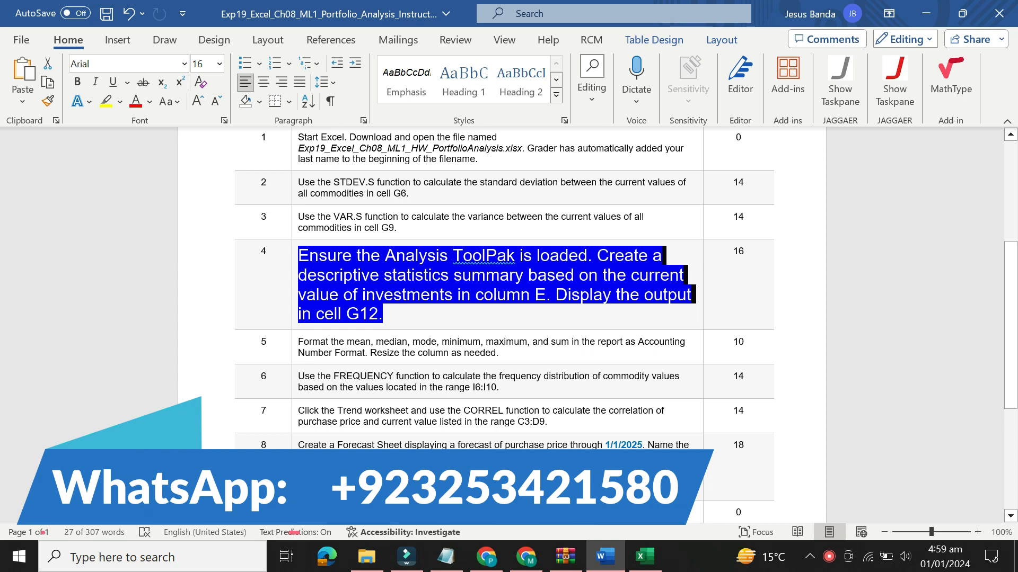
# Switch to the Excel workbook and select the current values with their header in E5:E24
pyautogui.click(645, 557)
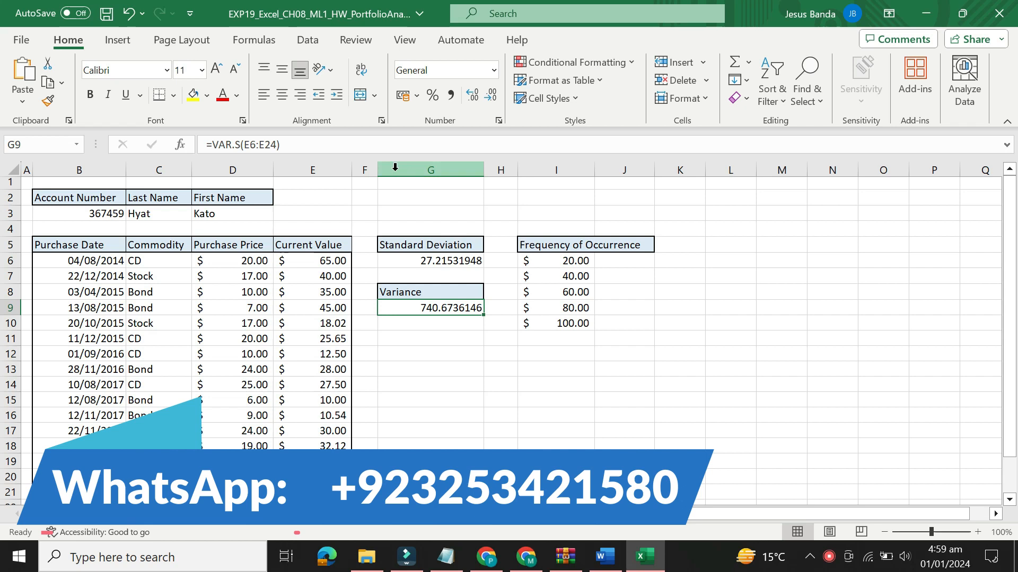
pyautogui.click(337, 166)
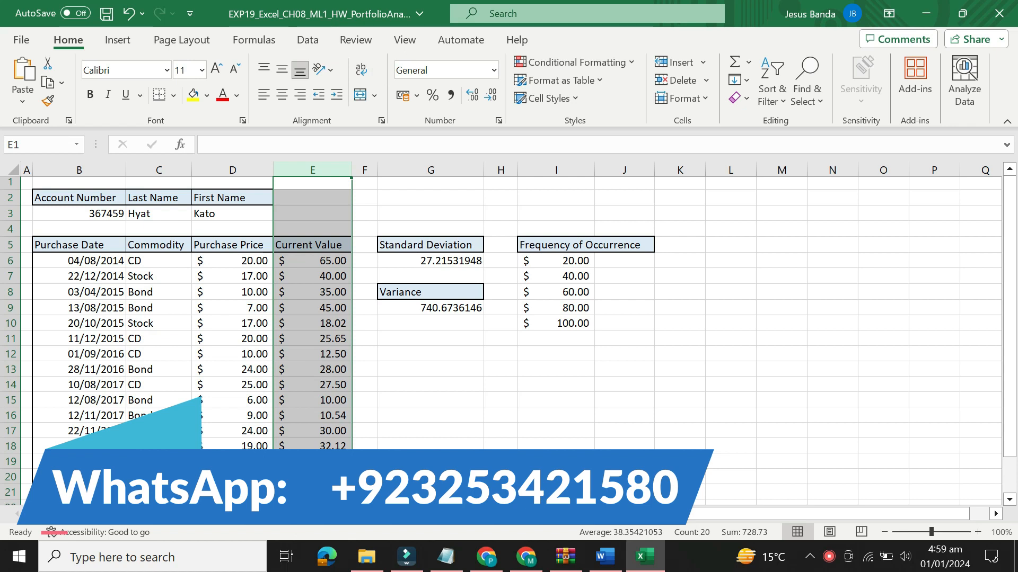
pyautogui.click(956, 98)
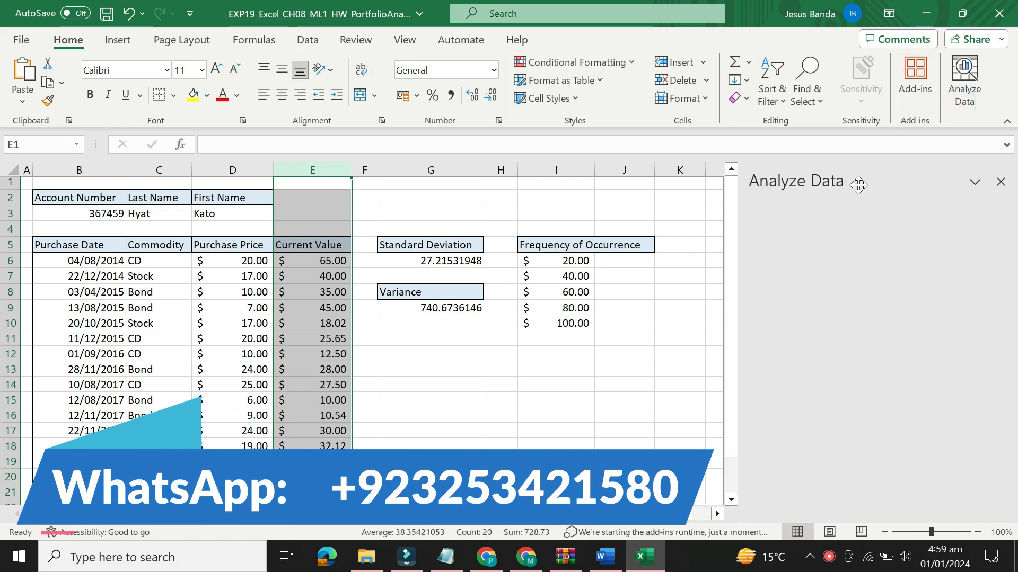
pyautogui.click(1001, 183)
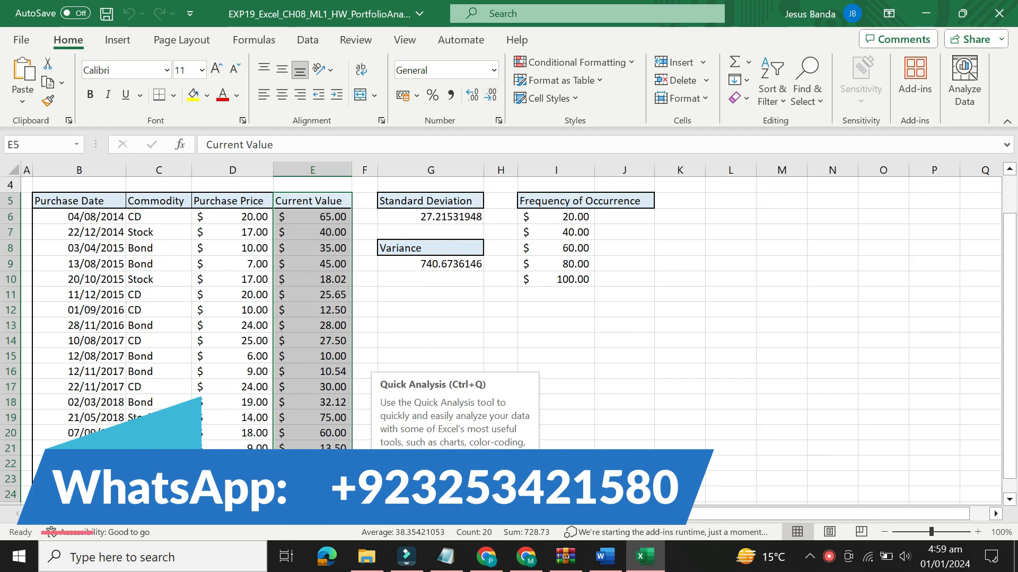
# Look through the forecast, data table, picture import and outline commands for the Analysis ToolPak's descriptive statistics tool
pyautogui.click(299, 46)
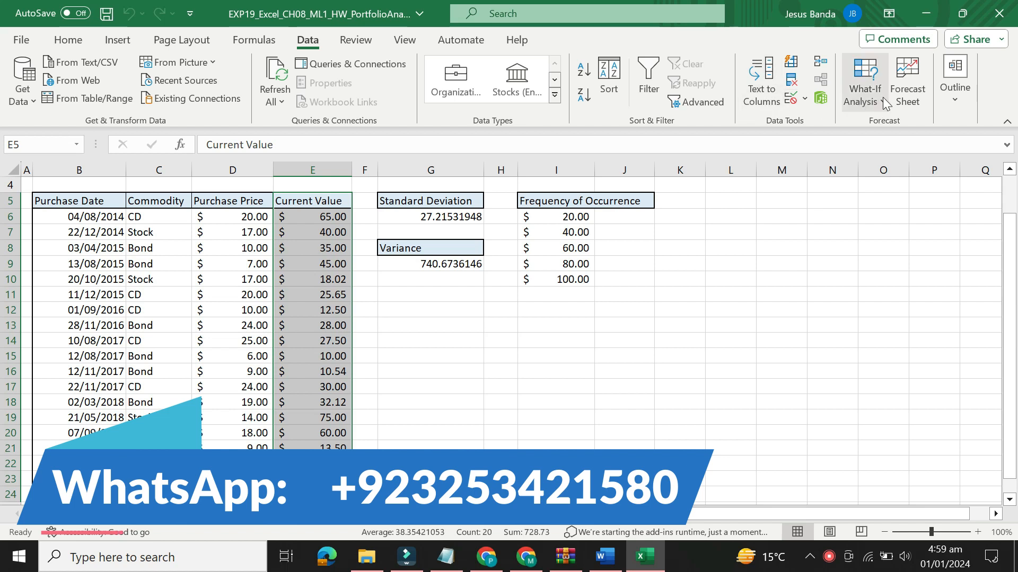
pyautogui.click(905, 95)
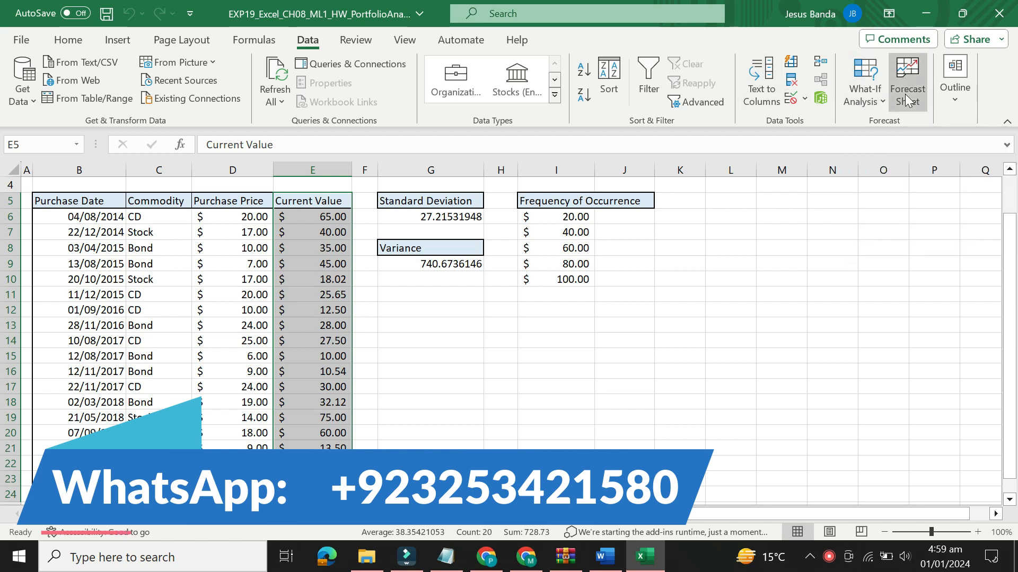
pyautogui.click(891, 64)
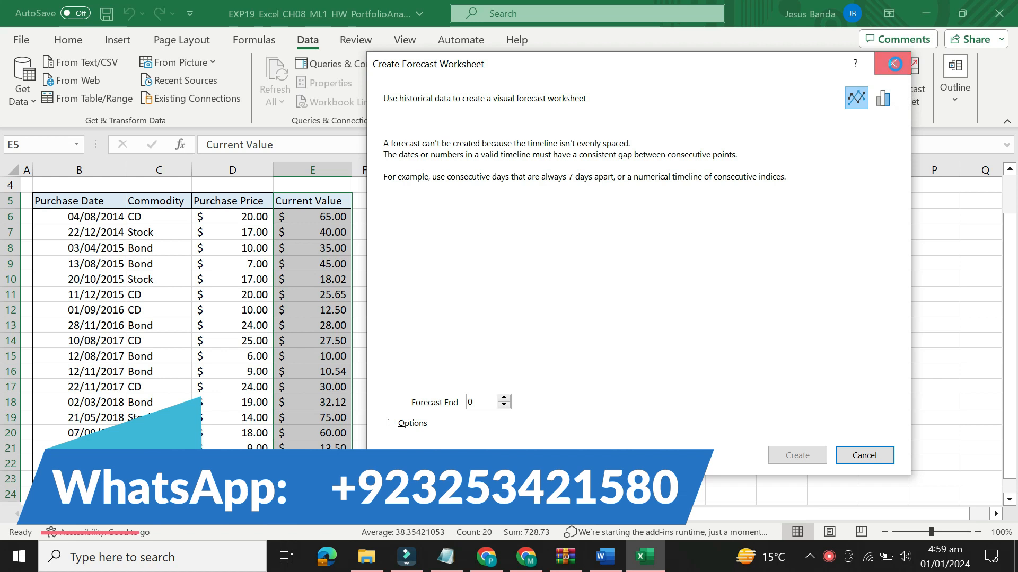
pyautogui.click(864, 93)
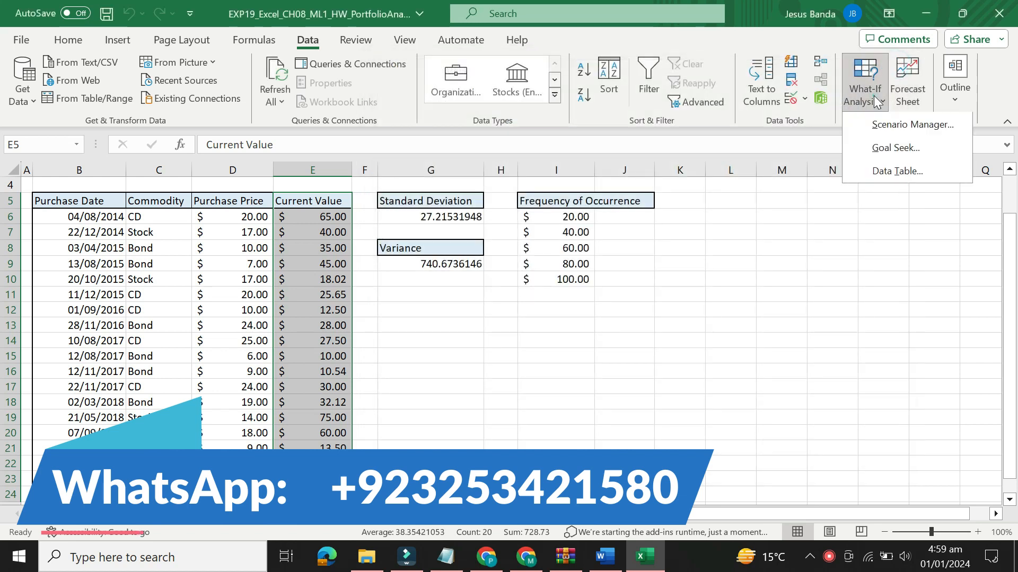
pyautogui.click(881, 170)
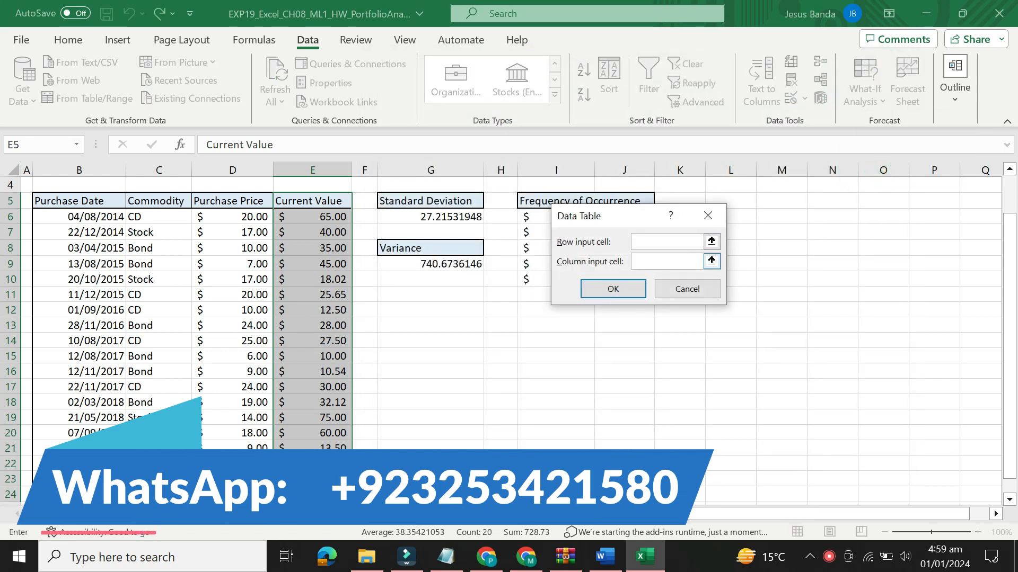
pyautogui.click(711, 215)
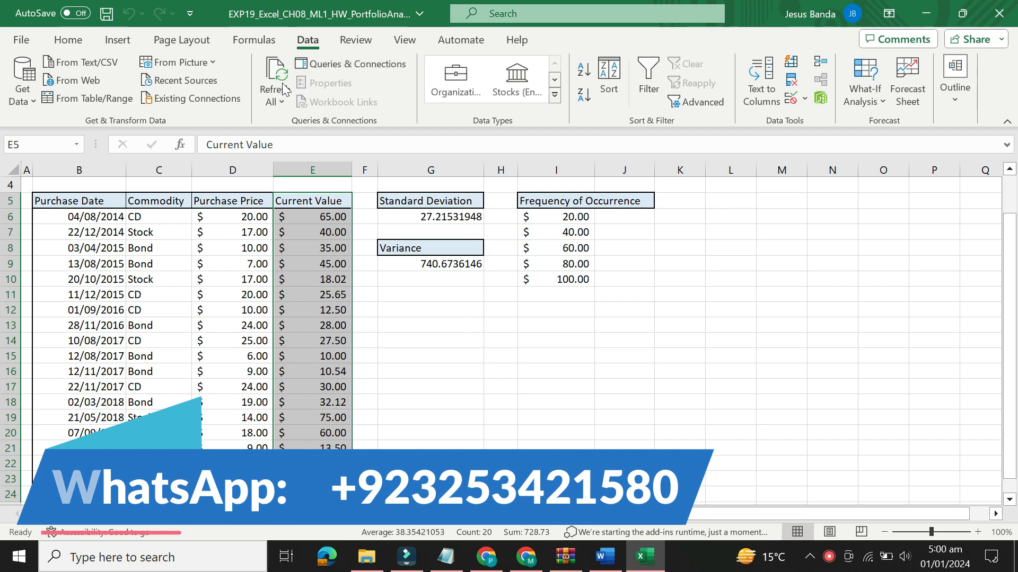
pyautogui.click(212, 63)
pyautogui.click(212, 62)
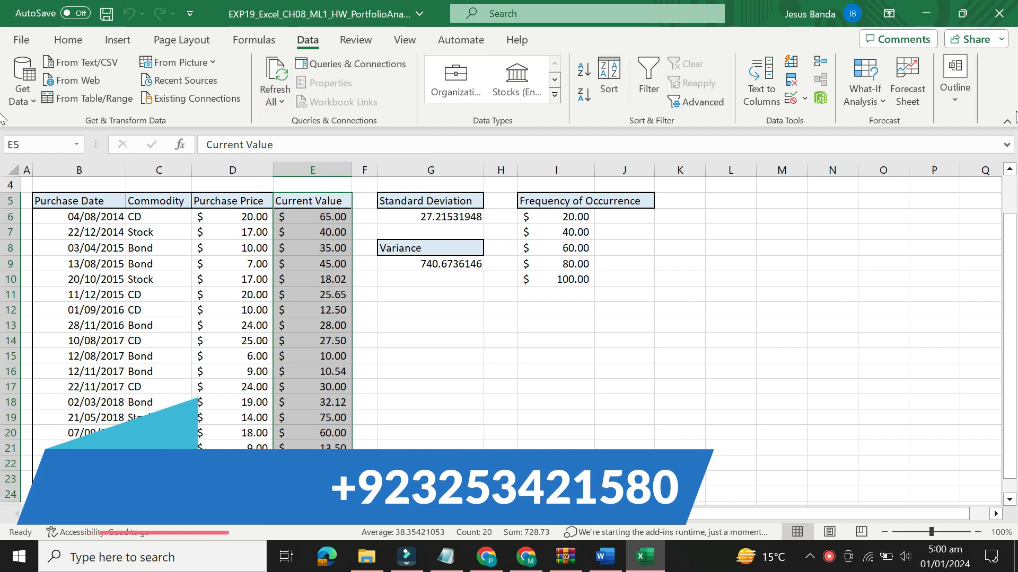
pyautogui.click(956, 95)
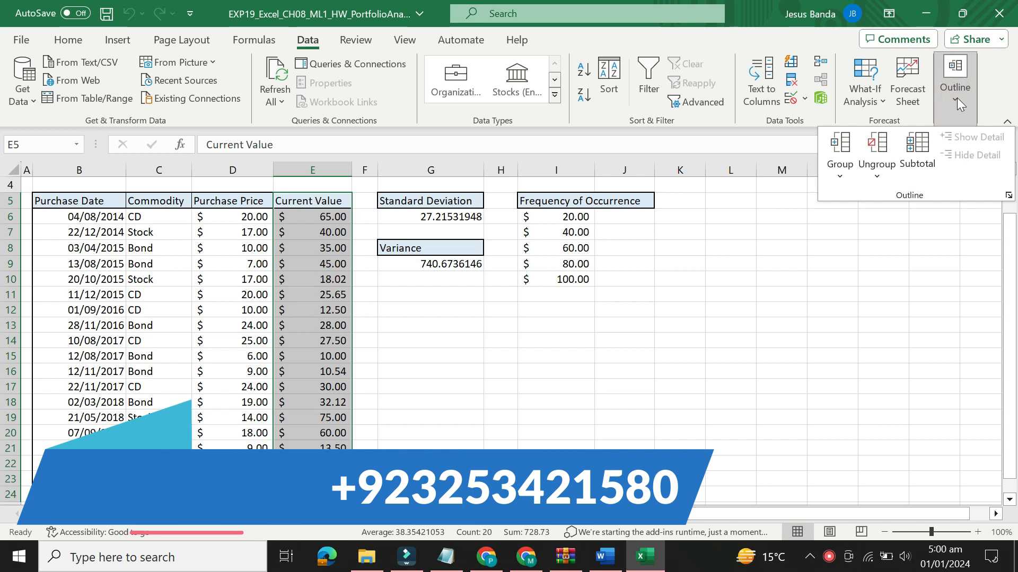
pyautogui.click(884, 178)
pyautogui.click(882, 178)
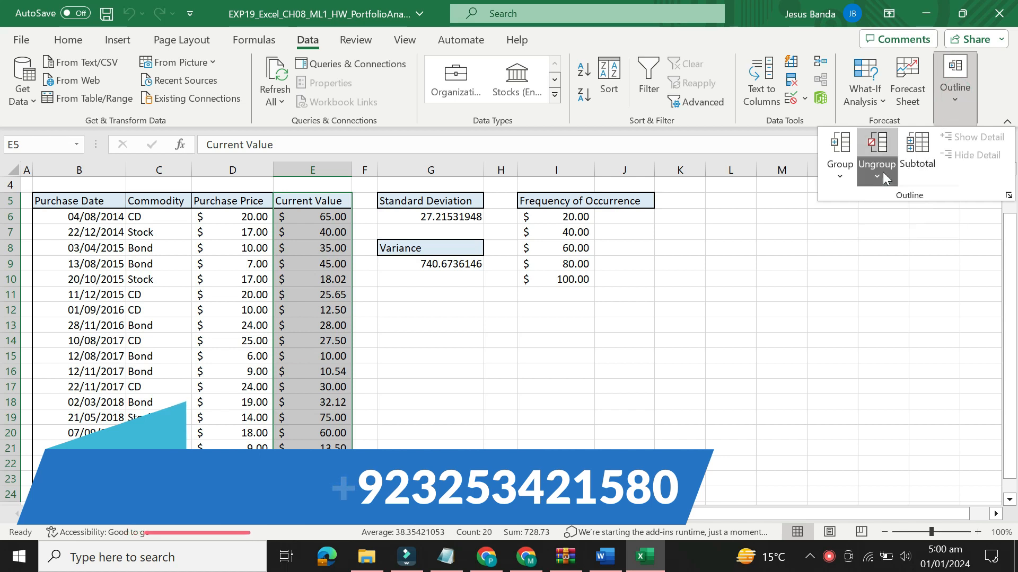
pyautogui.click(846, 178)
pyautogui.click(845, 175)
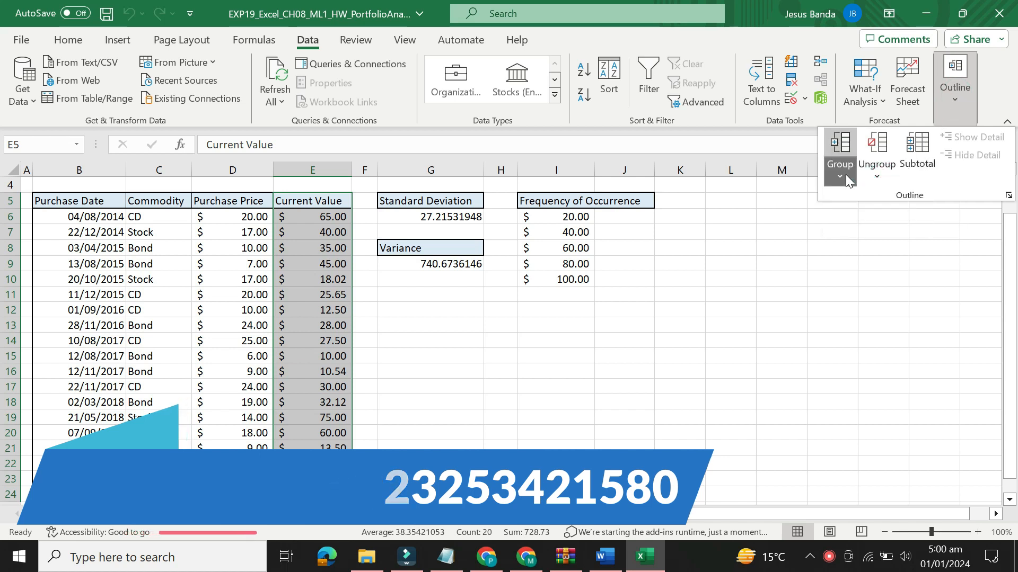
pyautogui.click(800, 139)
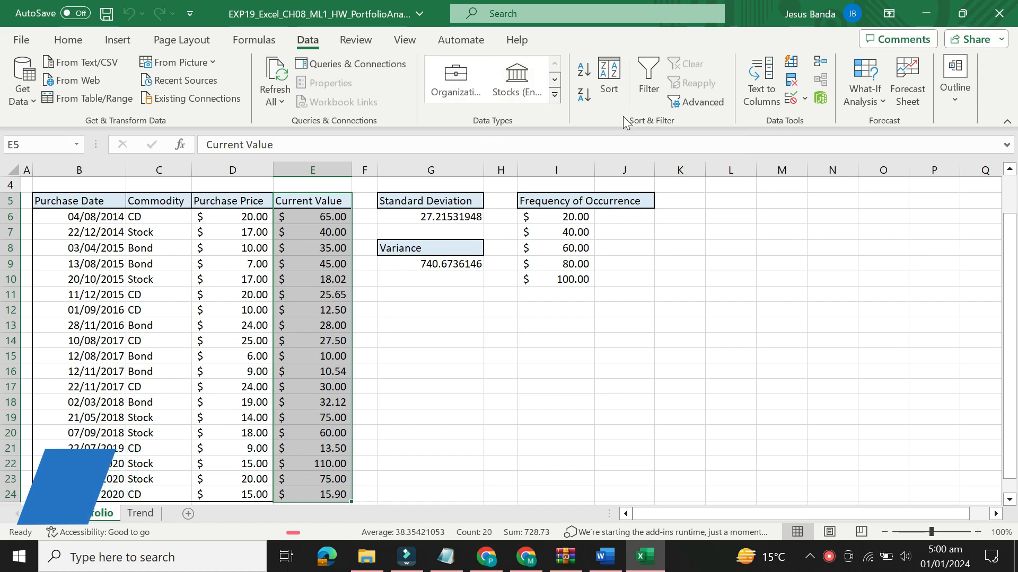
# Check the Scenario Manager and Goal Seek what-if tools for the descriptive statistics option, and clear the range selection by selecting cell I15
pyautogui.click(864, 93)
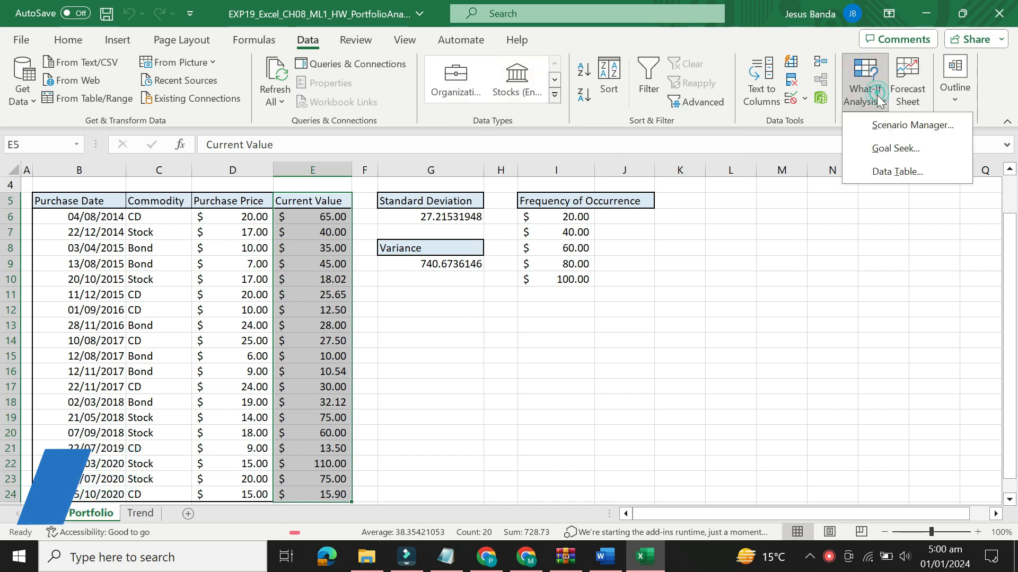
pyautogui.click(888, 126)
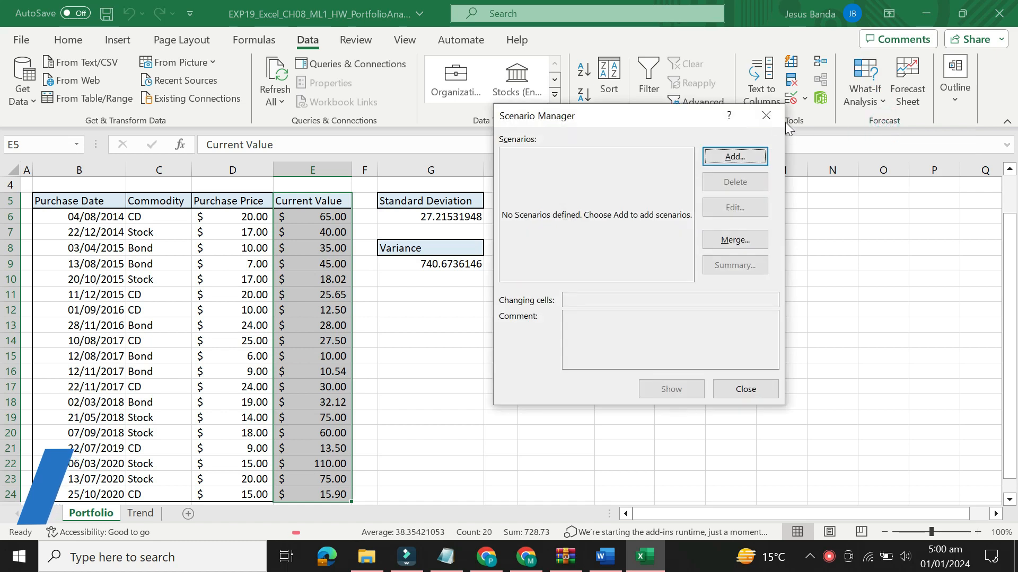
pyautogui.click(767, 117)
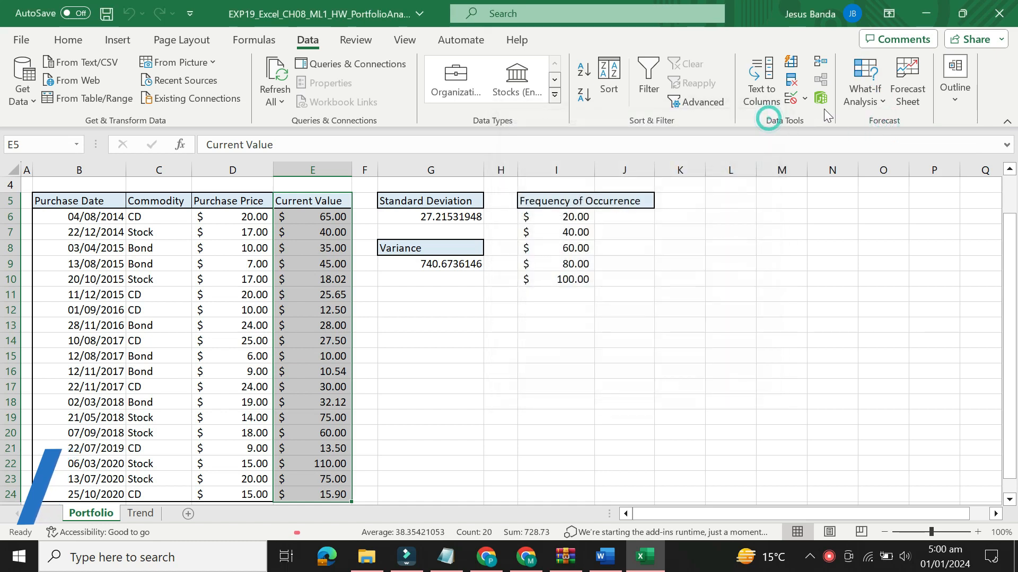
pyautogui.click(861, 96)
pyautogui.click(873, 148)
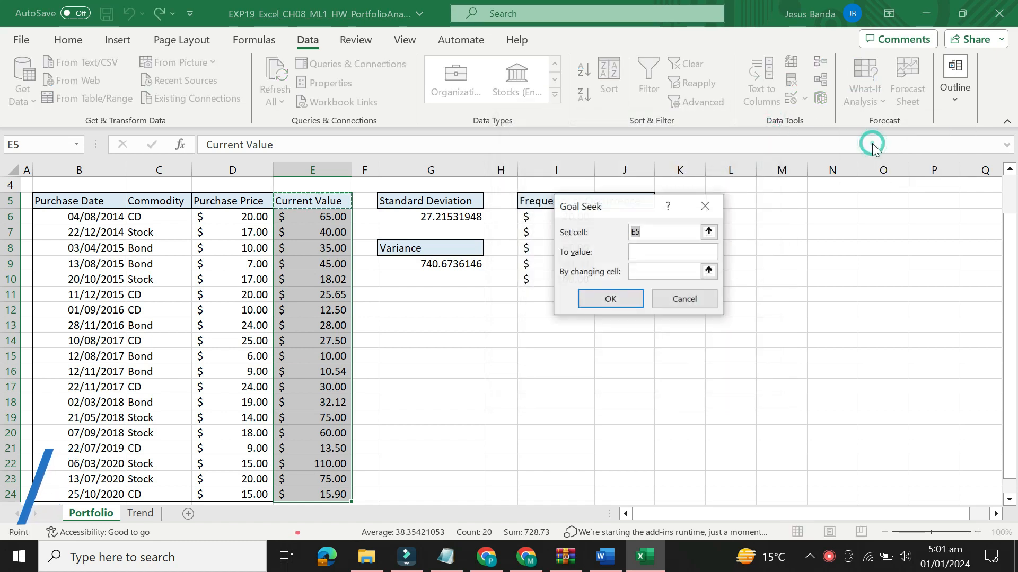
pyautogui.click(716, 212)
pyautogui.moveTo(527, 356); pyautogui.dragTo(517, 356)
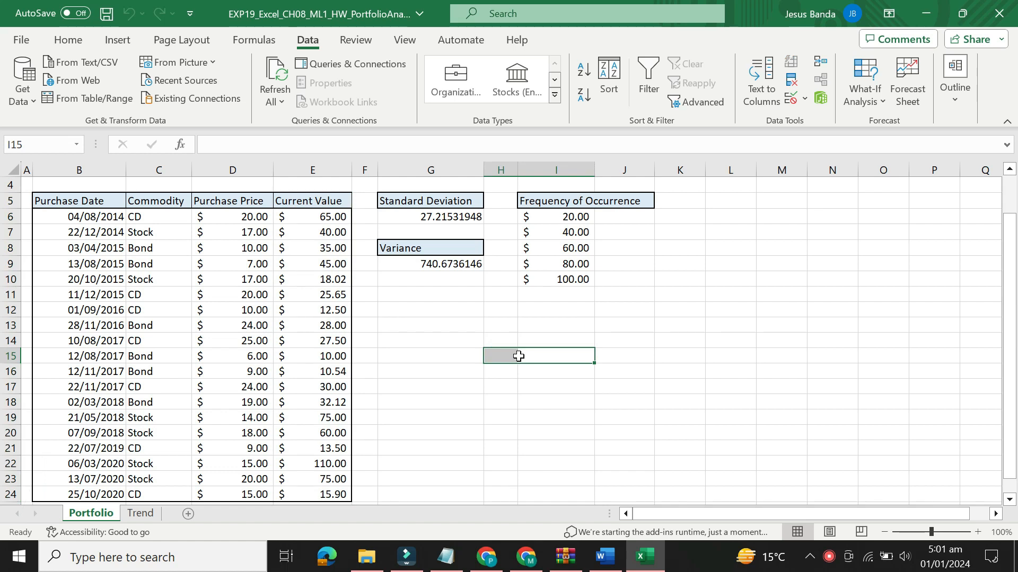
pyautogui.moveTo(518, 357); pyautogui.dragTo(537, 356)
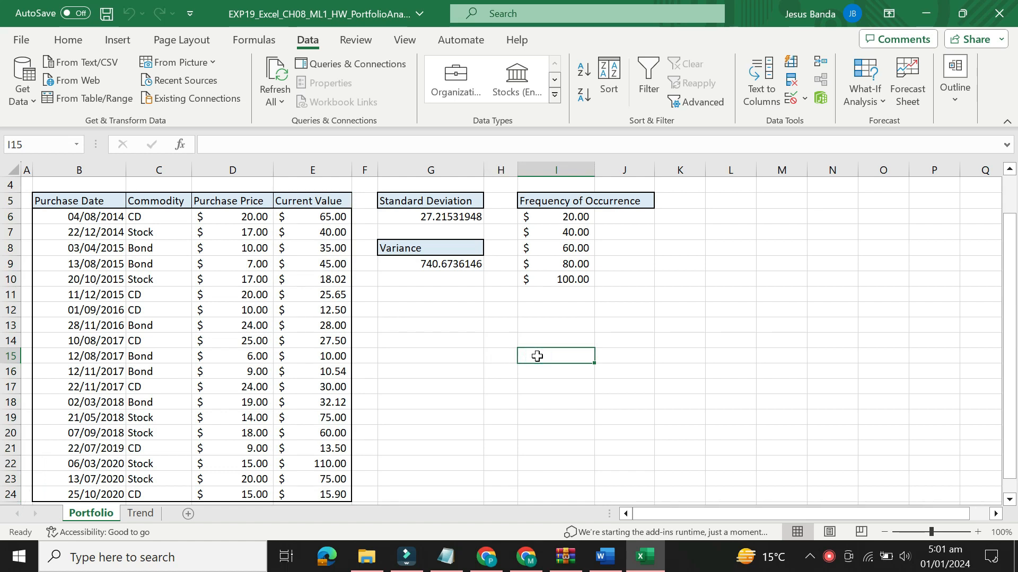